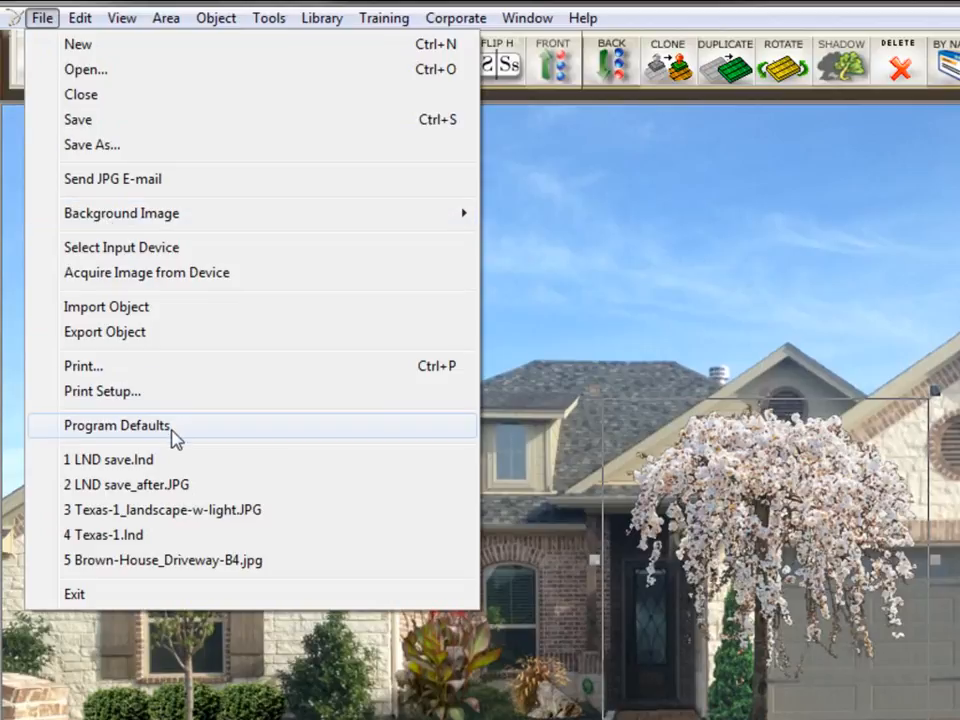
Step: Check the default nudge distances in the program defaults and nudge the weeping cherry about 10 pixels left
{"action": "left_click", "coordinate": [116, 425]}
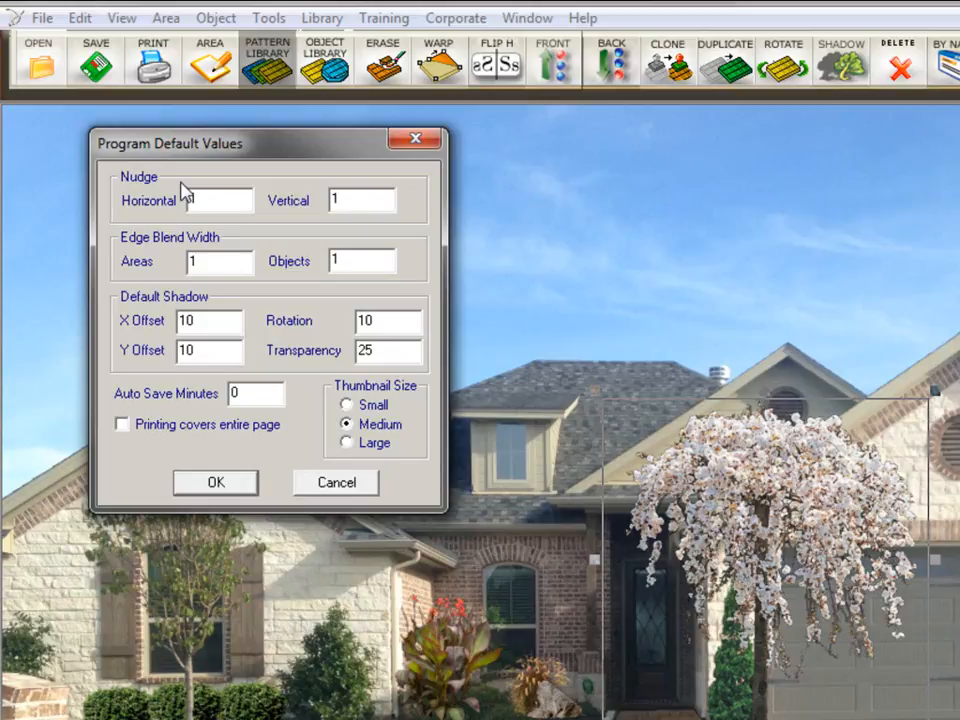
{"action": "left_click", "coordinate": [213, 485]}
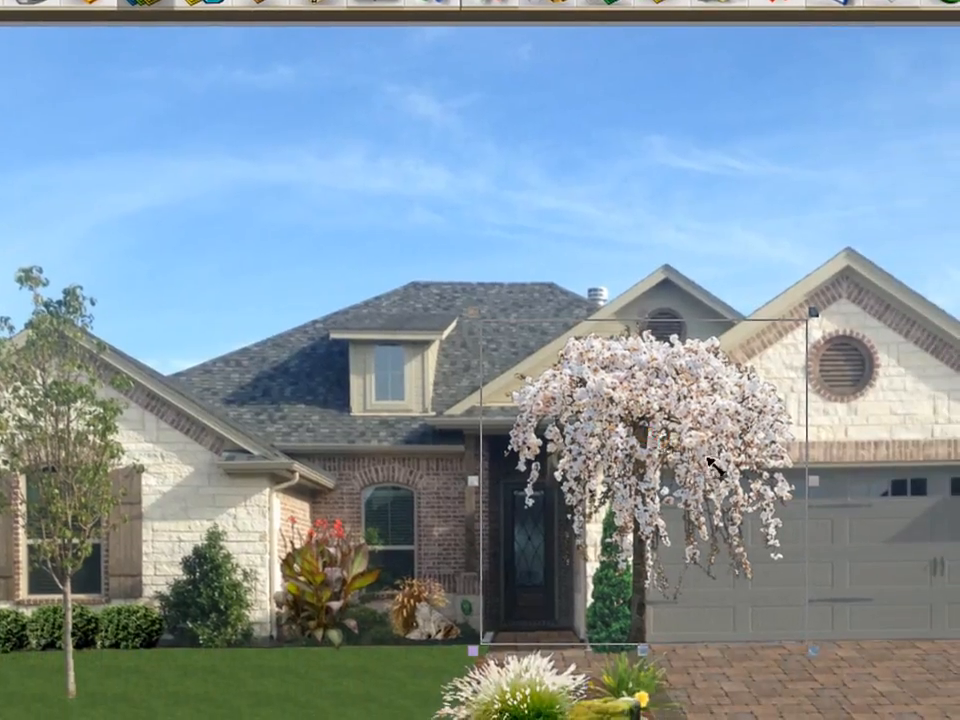
{"action": "key", "text": "Left"}
{"action": "key", "text": "Left"}
{"action": "key", "text": "Left"}
{"action": "key", "text": "Left"}
{"action": "key", "text": "Left"}
{"action": "key", "text": "Left"}
{"action": "key", "text": "Left"}
{"action": "key", "text": "Left"}
{"action": "key", "text": "Left"}
{"action": "key", "text": "Left"}
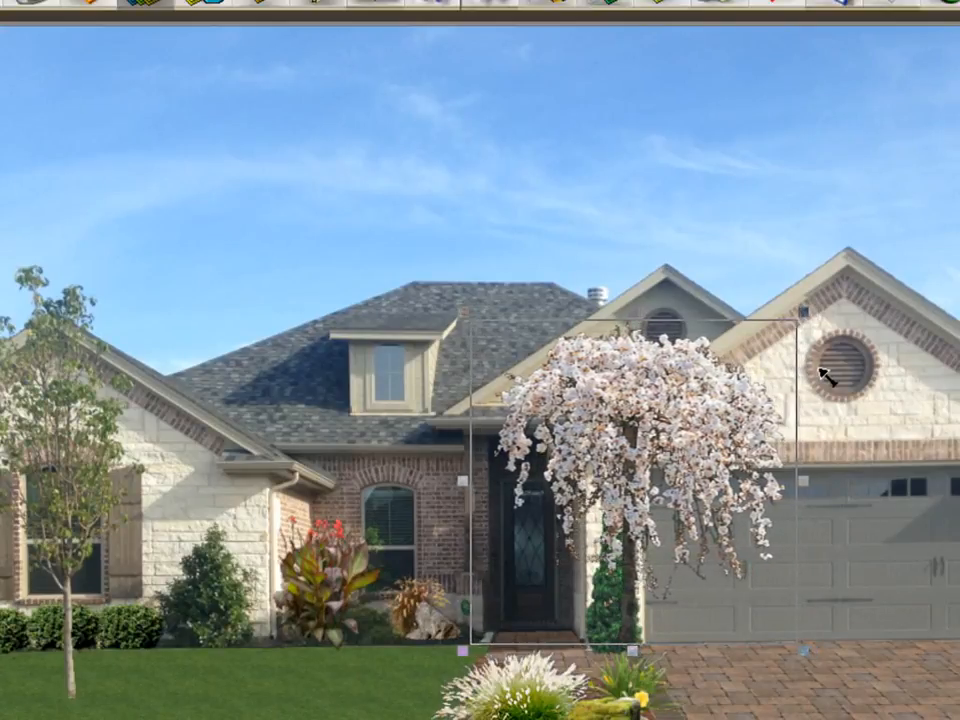
Step: Nudge the weeping cherry in small steps to the right, down, and back left toward the front door
{"action": "key", "text": "Right"}
{"action": "key", "text": "Right"}
{"action": "key", "text": "Right"}
{"action": "key", "text": "Right"}
{"action": "key", "text": "Right"}
{"action": "left_click", "coordinate": [820, 369]}
{"action": "key", "text": "Down"}
{"action": "key", "text": "Down"}
{"action": "key", "text": "Down"}
{"action": "key", "text": "Down"}
{"action": "key", "text": "Down"}
{"action": "key", "text": "Down"}
{"action": "key", "text": "Left"}
{"action": "key", "text": "Left"}
{"action": "key", "text": "Left"}
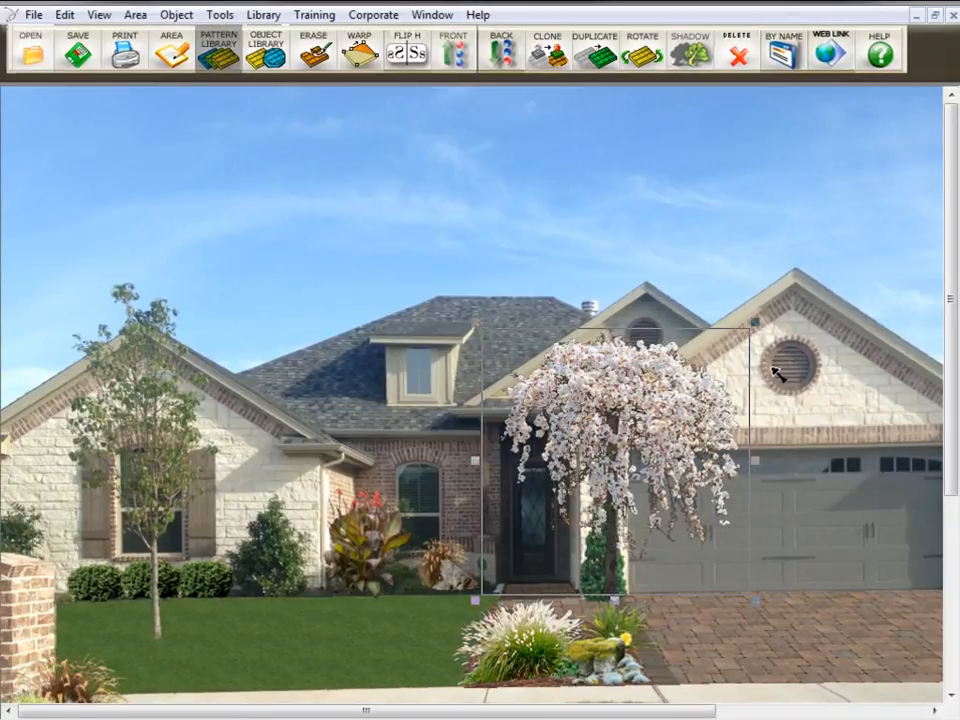
{"action": "key", "text": "Left"}
{"action": "key", "text": "Left"}
{"action": "key", "text": "Left"}
{"action": "key", "text": "Left"}
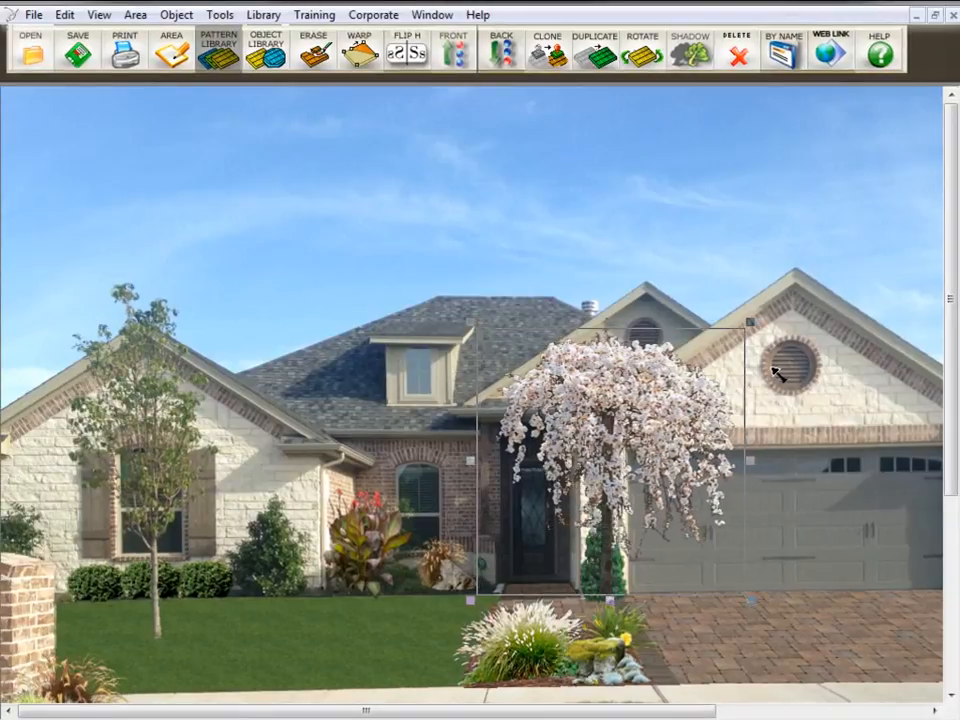
Step: Set both the horizontal and vertical default nudge values to 20
{"action": "left_click", "coordinate": [35, 15]}
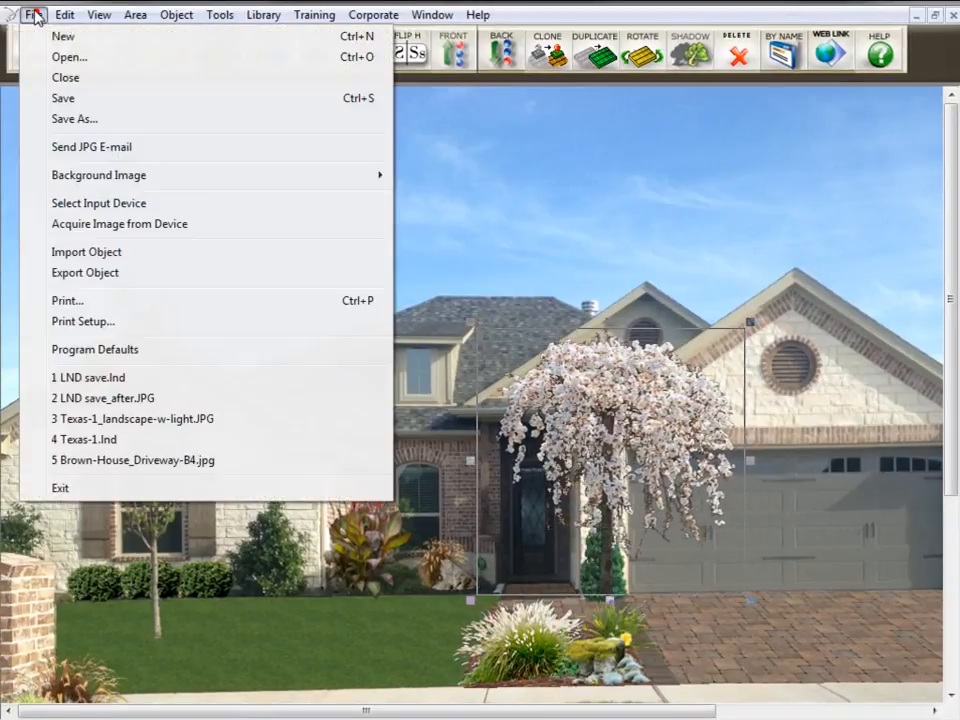
{"action": "left_click", "coordinate": [124, 350]}
{"action": "double_click", "coordinate": [167, 165]}
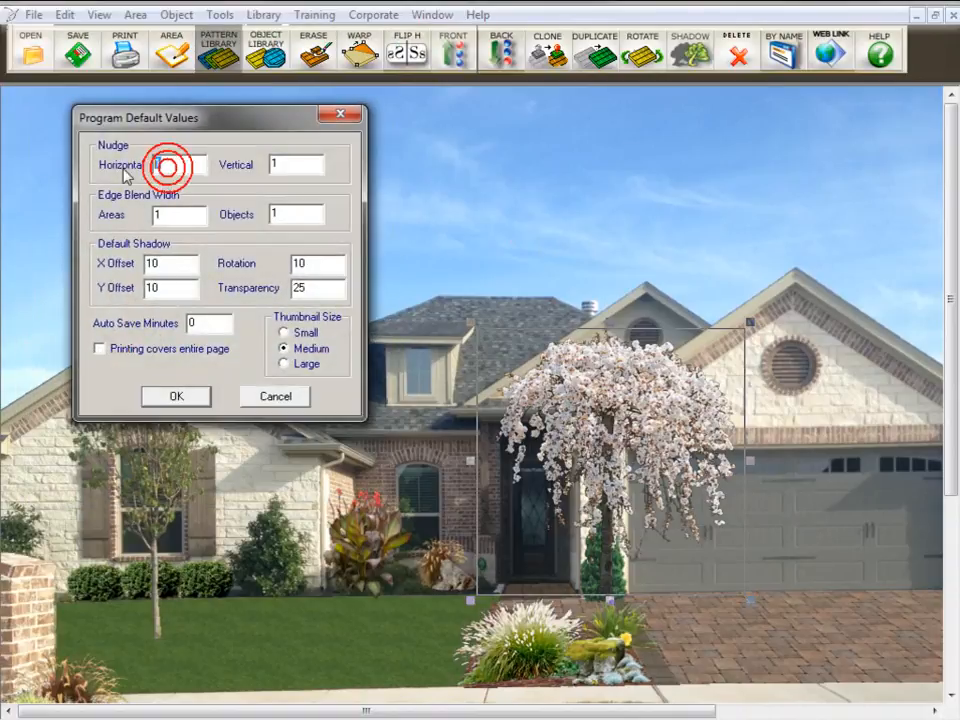
{"action": "type", "text": "20"}
{"action": "double_click", "coordinate": [276, 164]}
{"action": "type", "text": "2"}
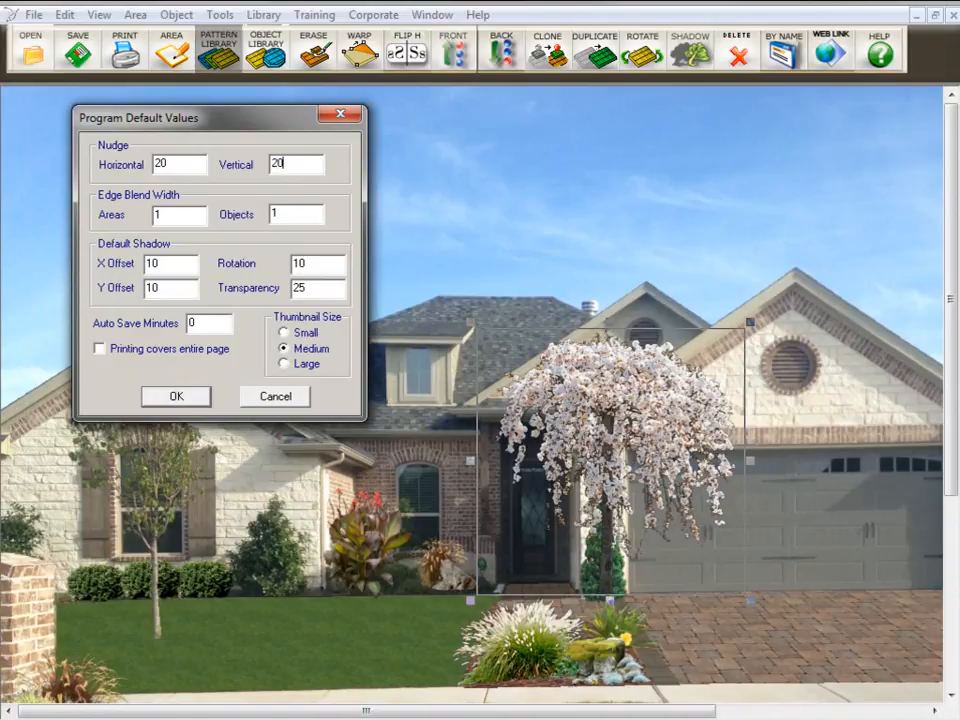
{"action": "type", "text": "0"}
{"action": "left_click", "coordinate": [176, 397]}
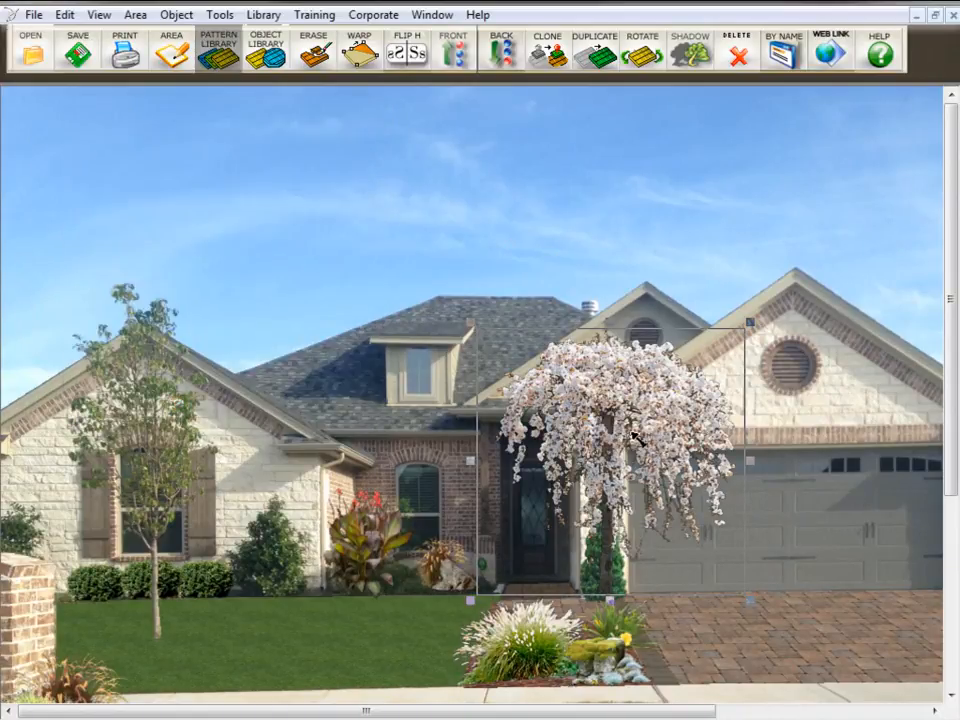
Step: Nudge the weeping cherry left across the house until it stands before the red-flowering plant
{"action": "key", "text": "Left"}
{"action": "key", "text": "Left"}
{"action": "key", "text": "Left"}
{"action": "key", "text": "Left"}
{"action": "key", "text": "Left"}
{"action": "key", "text": "Left"}
{"action": "key", "text": "Left"}
{"action": "key", "text": "Left"}
{"action": "key", "text": "Left"}
{"action": "key", "text": "Left"}
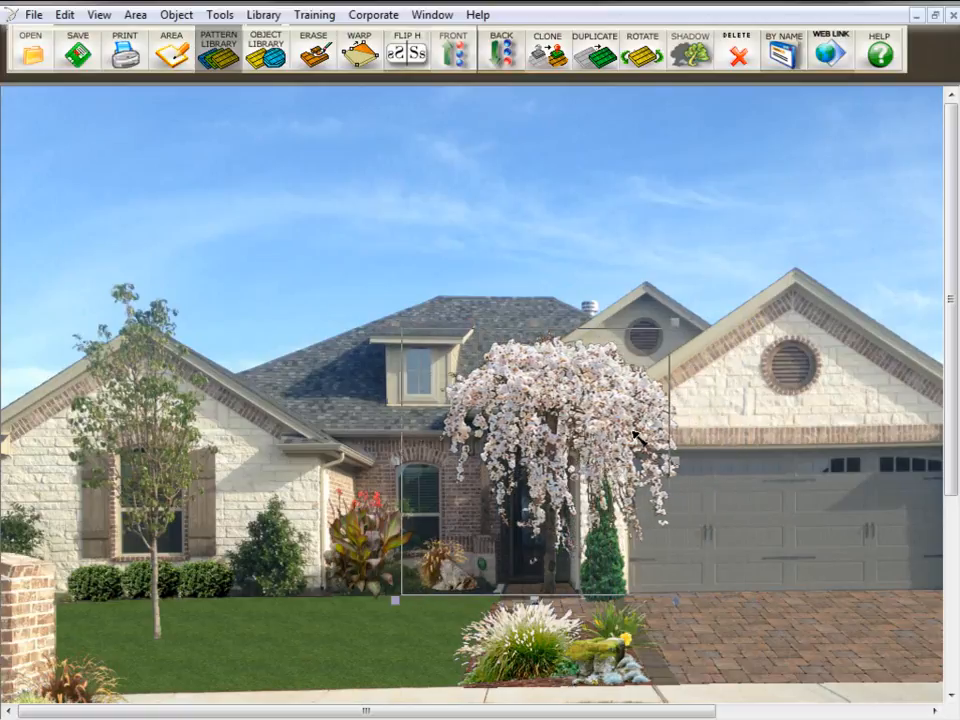
{"action": "key", "text": "Left"}
{"action": "key", "text": "Left"}
{"action": "key", "text": "Left"}
{"action": "key", "text": "Left"}
{"action": "key", "text": "Left"}
{"action": "key", "text": "Left"}
{"action": "key", "text": "Left"}
{"action": "key", "text": "Left"}
{"action": "key", "text": "Left"}
{"action": "key", "text": "Left"}
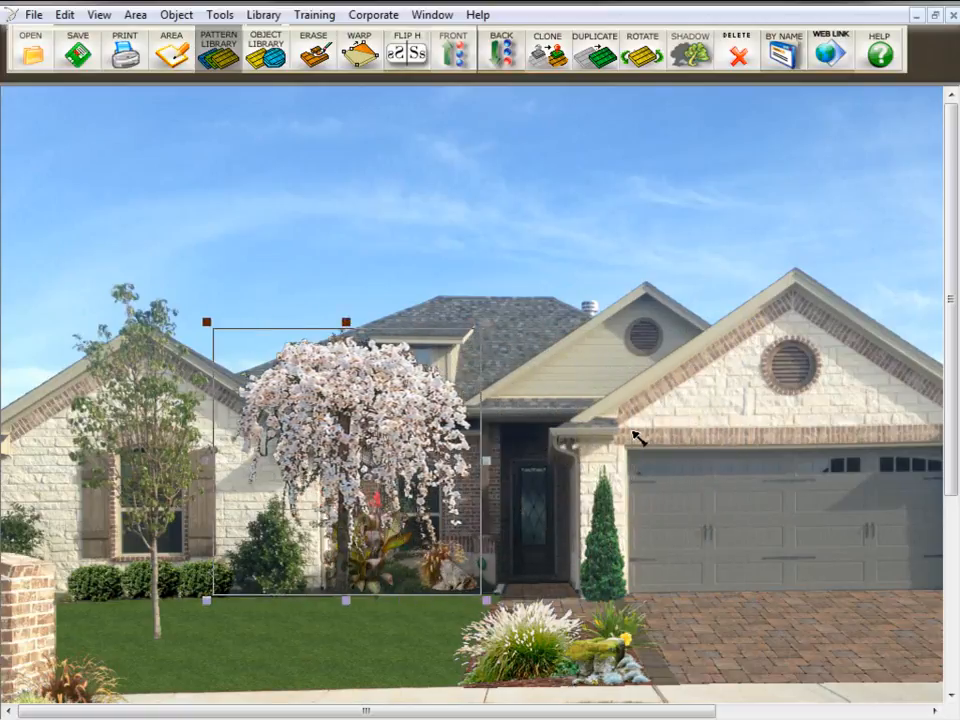
Step: Nudge the weeping cherry back to the right until its trunk stands in front of the front door
{"action": "key", "text": "Right"}
{"action": "key", "text": "Right"}
{"action": "key", "text": "Right"}
{"action": "key", "text": "Right"}
{"action": "key", "text": "Right"}
{"action": "key", "text": "Right"}
{"action": "key", "text": "Right"}
{"action": "key", "text": "Right"}
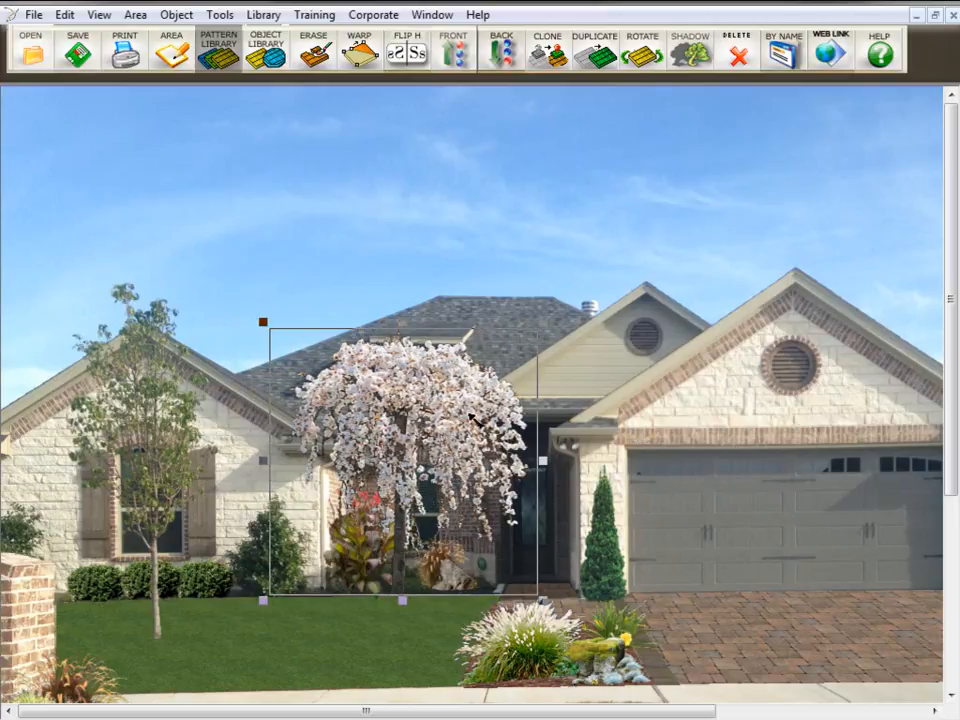
{"action": "key", "text": "Right"}
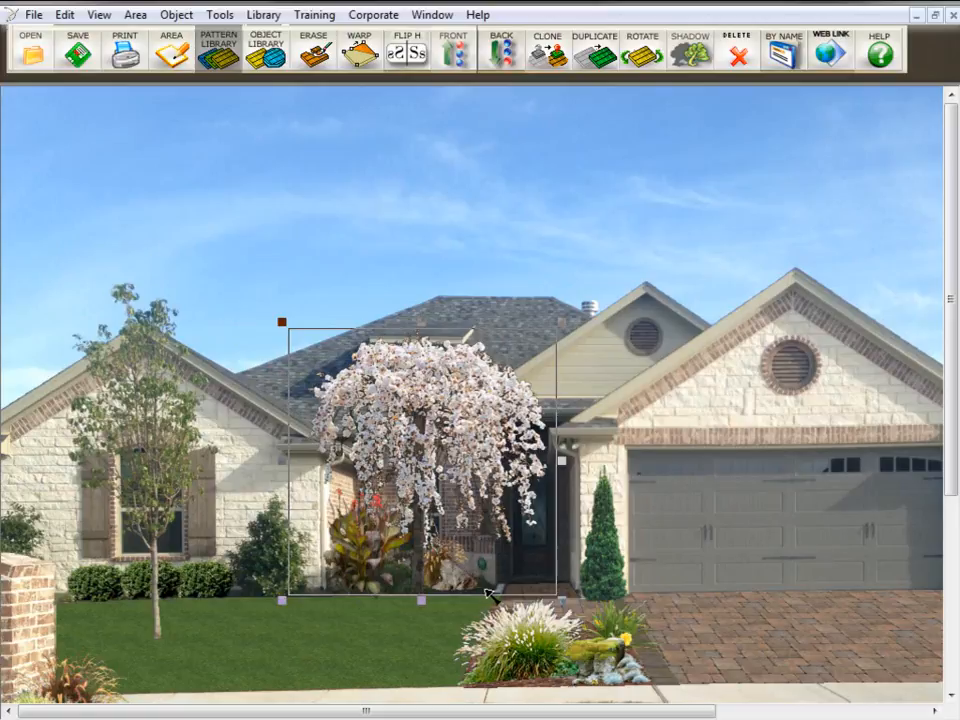
{"action": "key", "text": "Right"}
{"action": "key", "text": "Right"}
{"action": "key", "text": "Right"}
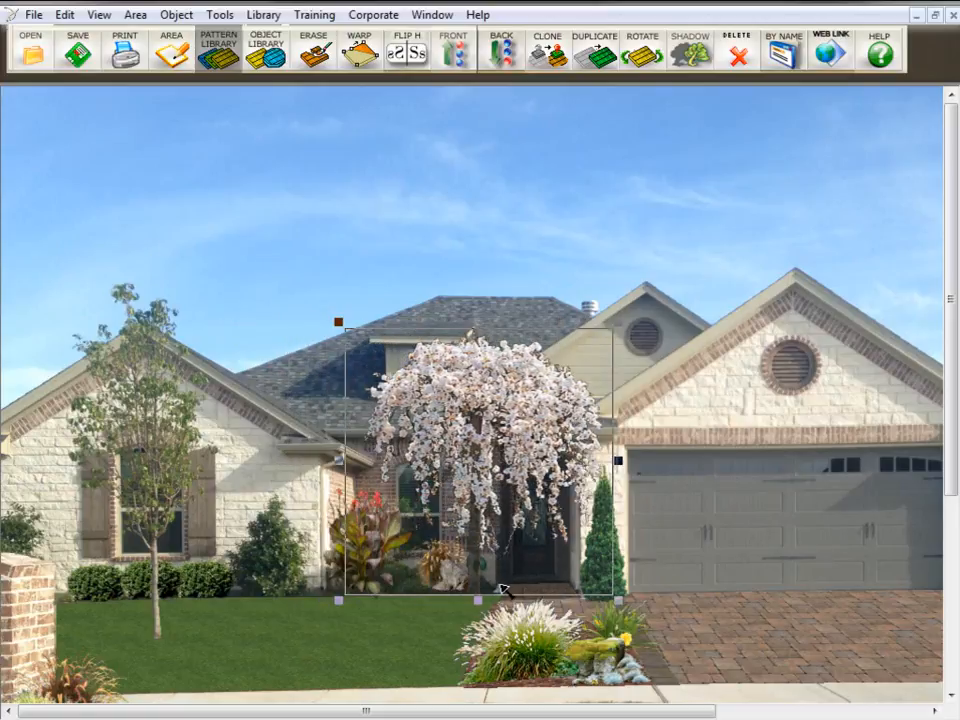
{"action": "key", "text": "Right"}
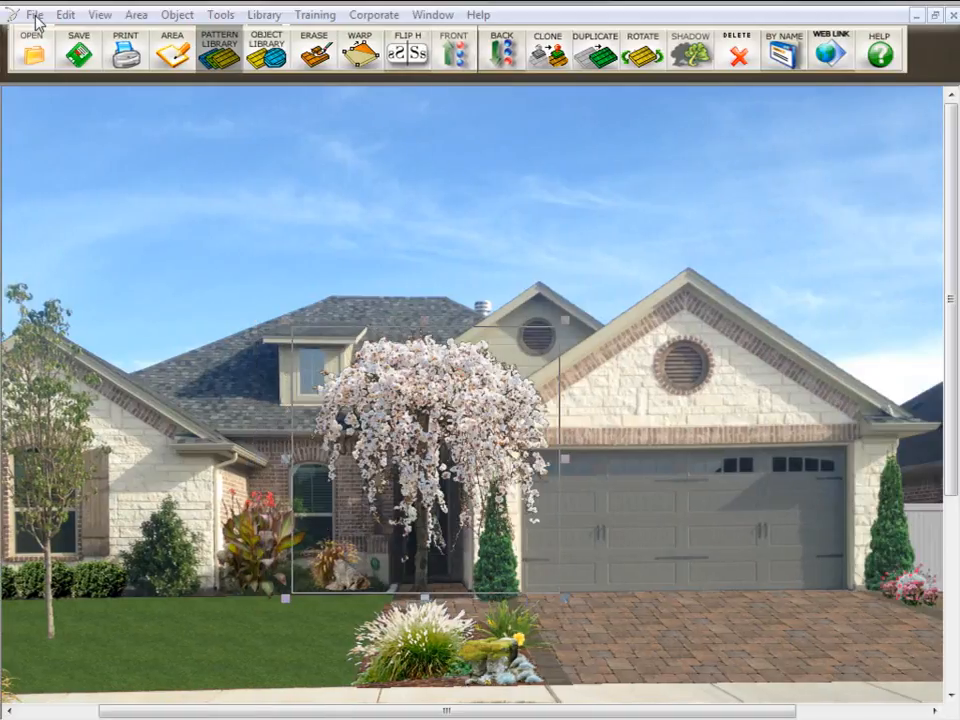
Step: Review the default edge blend widths and the weeping cherry's own edge blend setting without changing them
{"action": "left_click", "coordinate": [34, 14]}
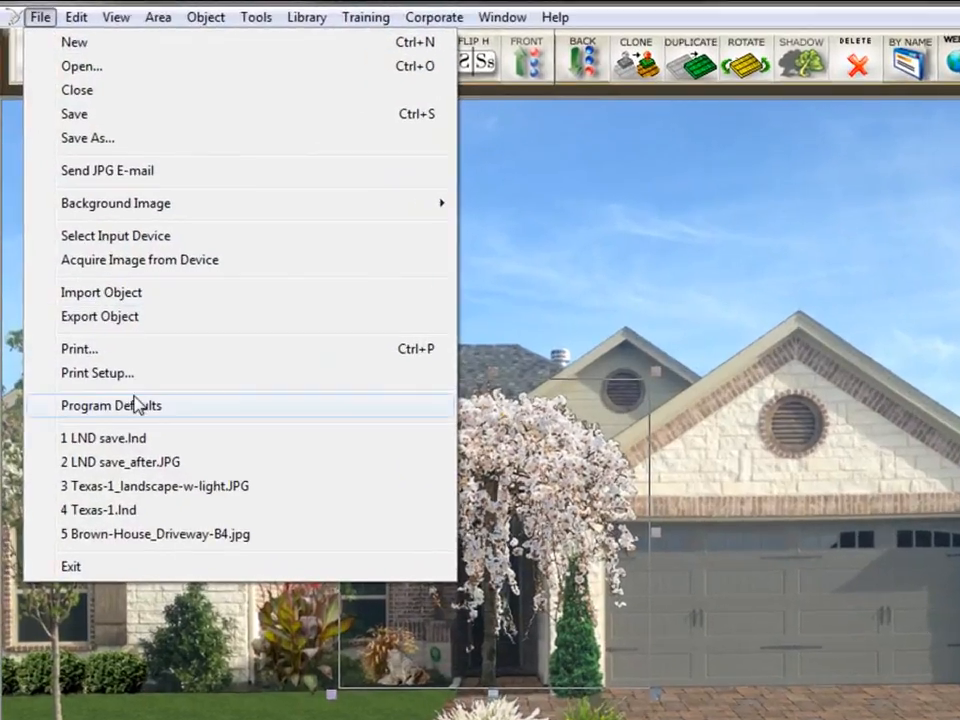
{"action": "left_click", "coordinate": [154, 418]}
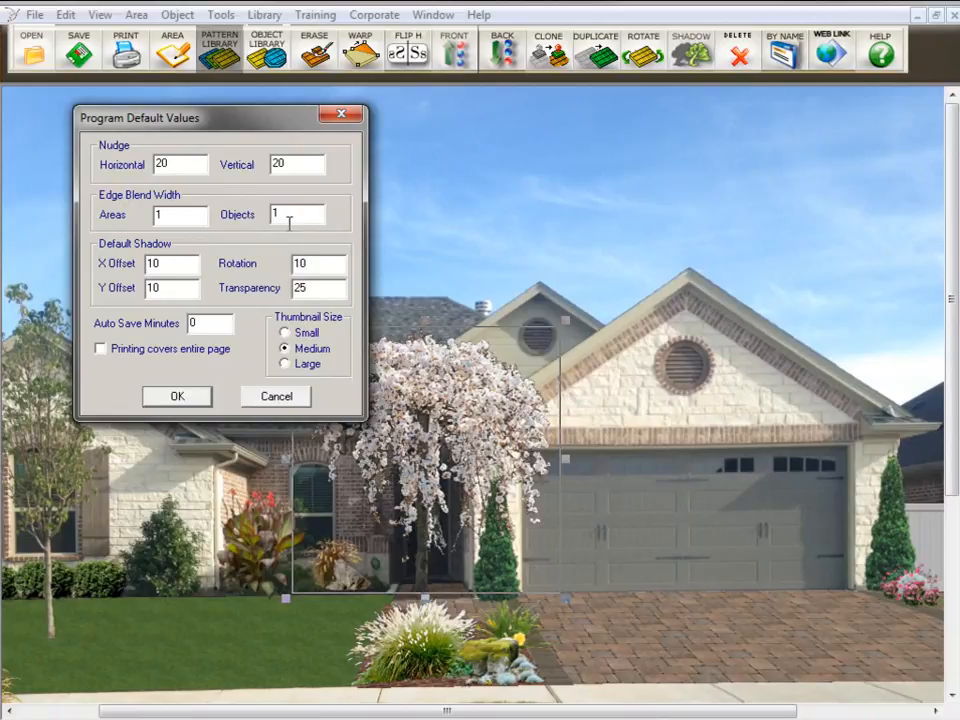
{"action": "left_click", "coordinate": [180, 396]}
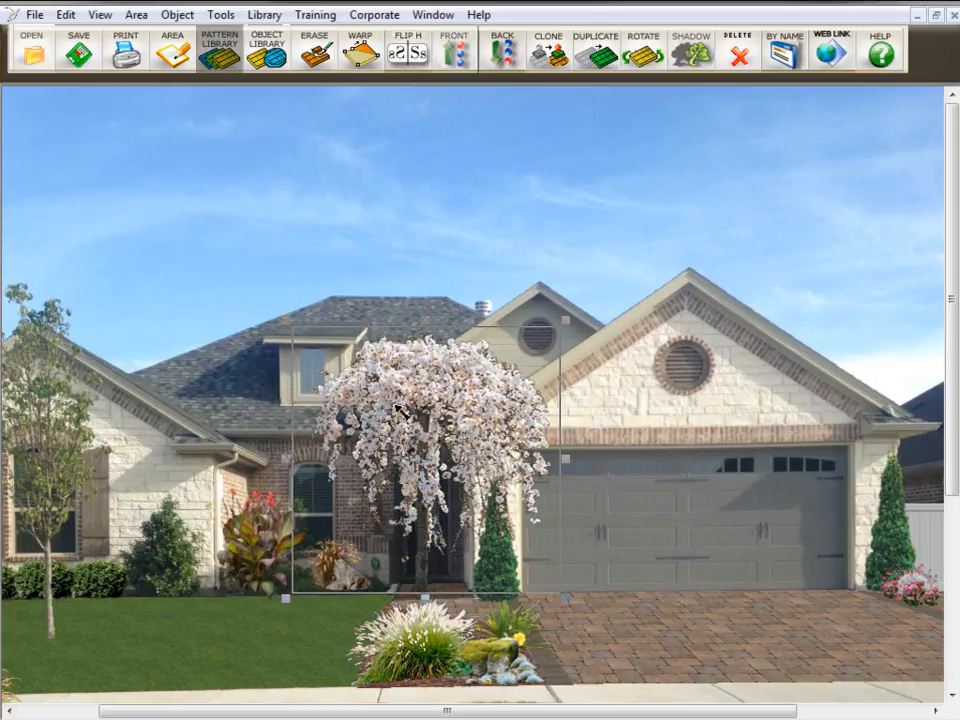
{"action": "double_click", "coordinate": [439, 414]}
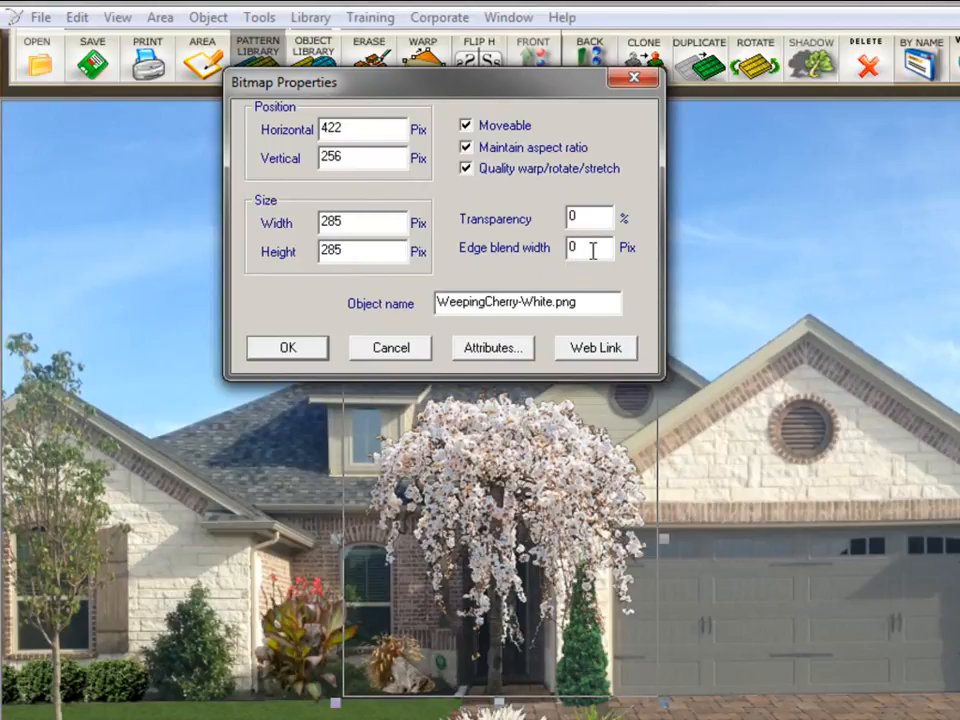
{"action": "double_click", "coordinate": [586, 248]}
{"action": "left_click", "coordinate": [389, 352]}
Step: Set the weeping cherry's edge blend width to 1 pixel
{"action": "scroll", "coordinate": [503, 432], "scroll_direction": "up", "scroll_amount": 1}
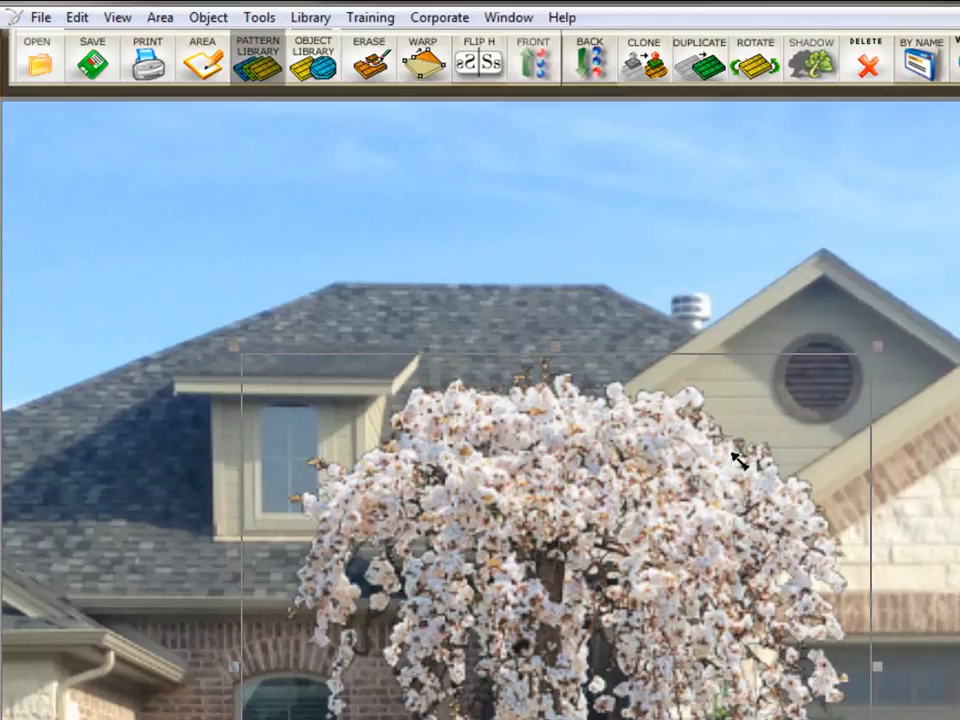
{"action": "scroll", "coordinate": [735, 456], "scroll_direction": "up", "scroll_amount": 1}
{"action": "double_click", "coordinate": [466, 467]}
{"action": "left_click", "coordinate": [579, 246]}
{"action": "type", "text": "1"}
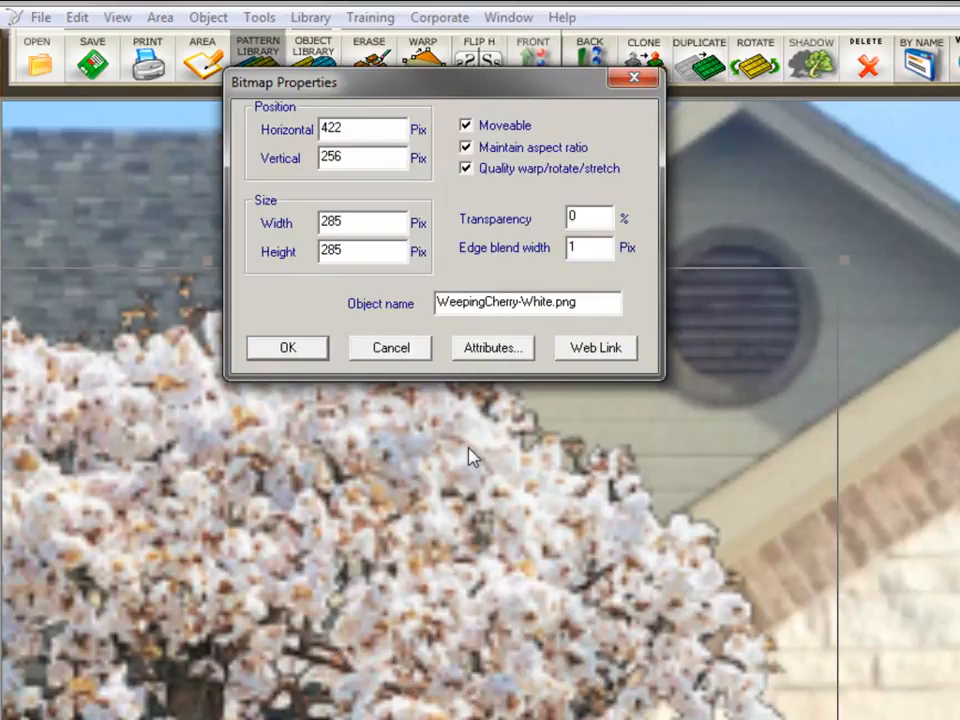
{"action": "left_click", "coordinate": [292, 349]}
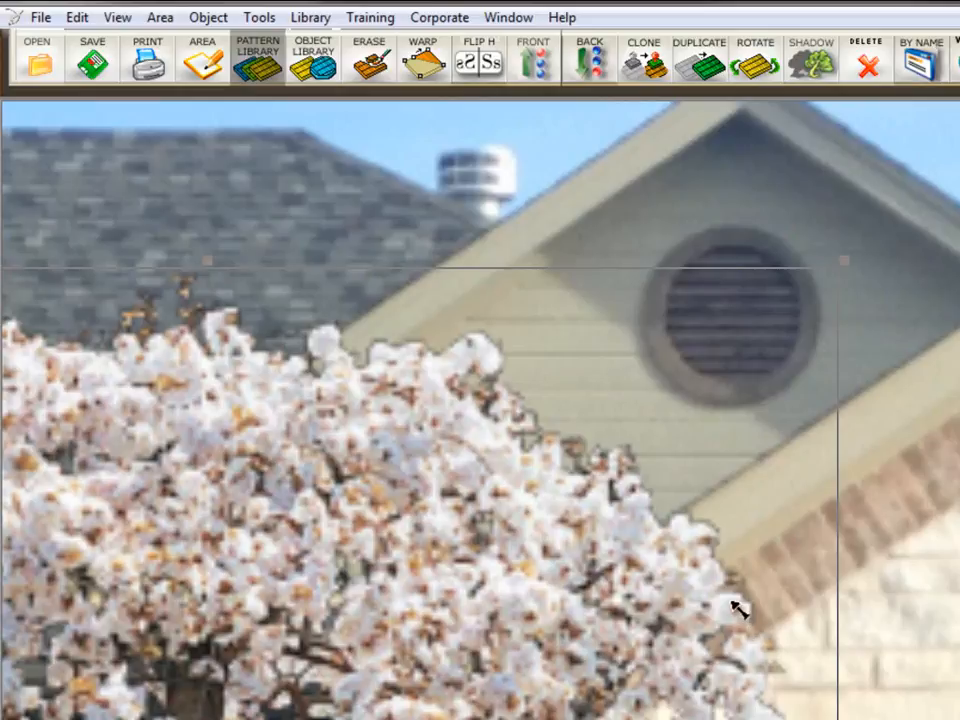
Step: Set the weeping cherry's edge blend width to 5 pixels and inspect its blossom edges against the house
{"action": "double_click", "coordinate": [555, 574]}
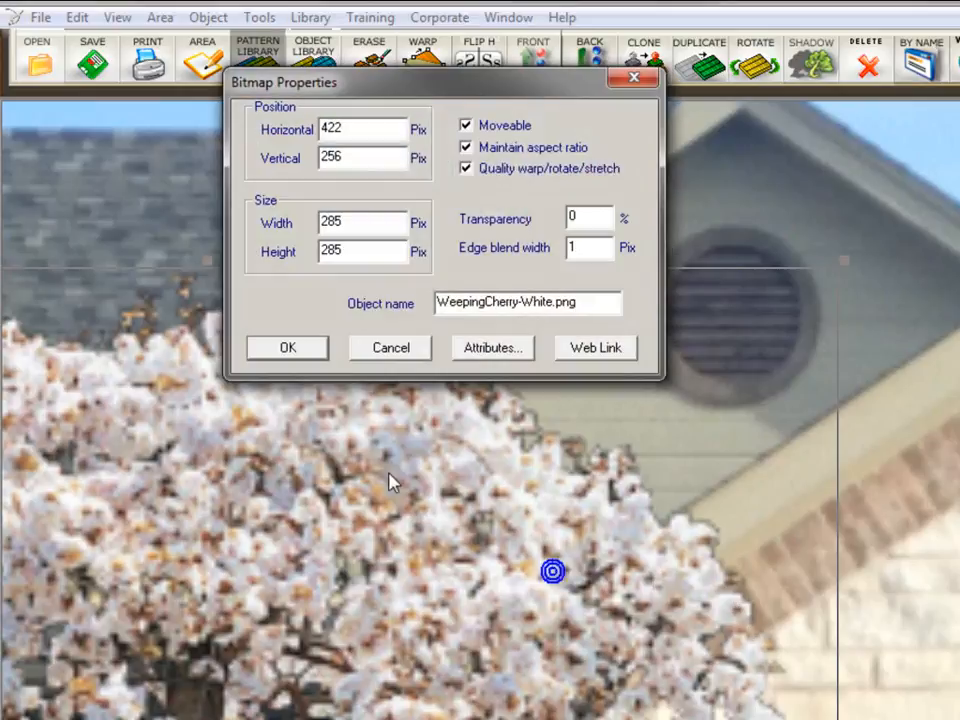
{"action": "left_click_drag", "start_coordinate": [584, 253], "coordinate": [533, 258]}
{"action": "type", "text": "5"}
{"action": "left_click", "coordinate": [283, 350]}
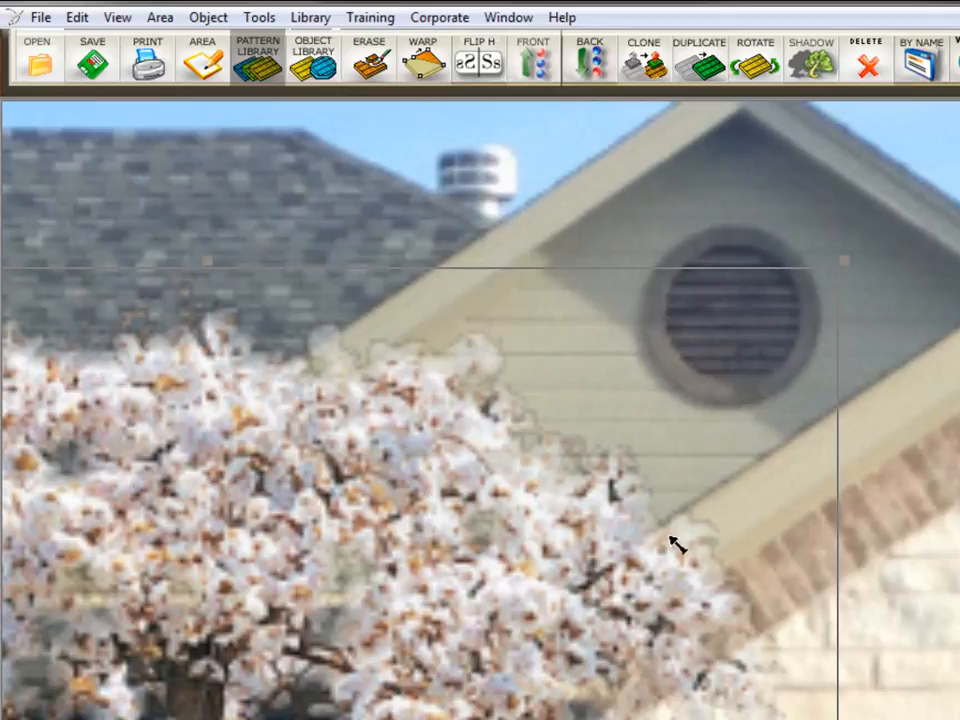
{"action": "scroll", "coordinate": [577, 546], "scroll_direction": "down", "scroll_amount": 1}
{"action": "scroll", "coordinate": [497, 540], "scroll_direction": "down", "scroll_amount": 2}
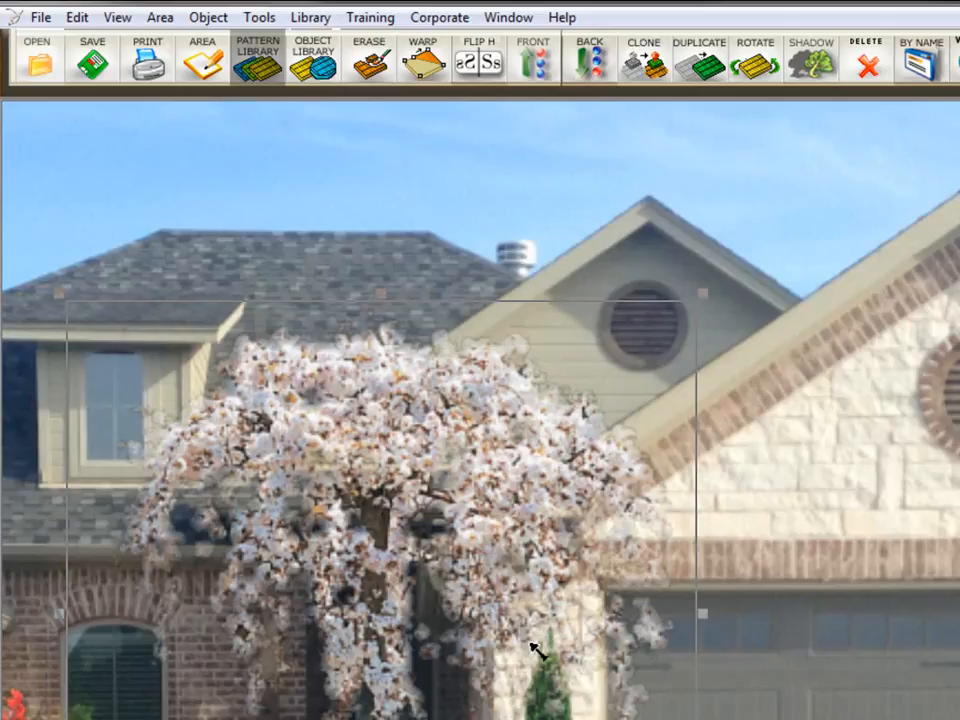
{"action": "scroll", "coordinate": [522, 540], "scroll_direction": "down", "scroll_amount": 1}
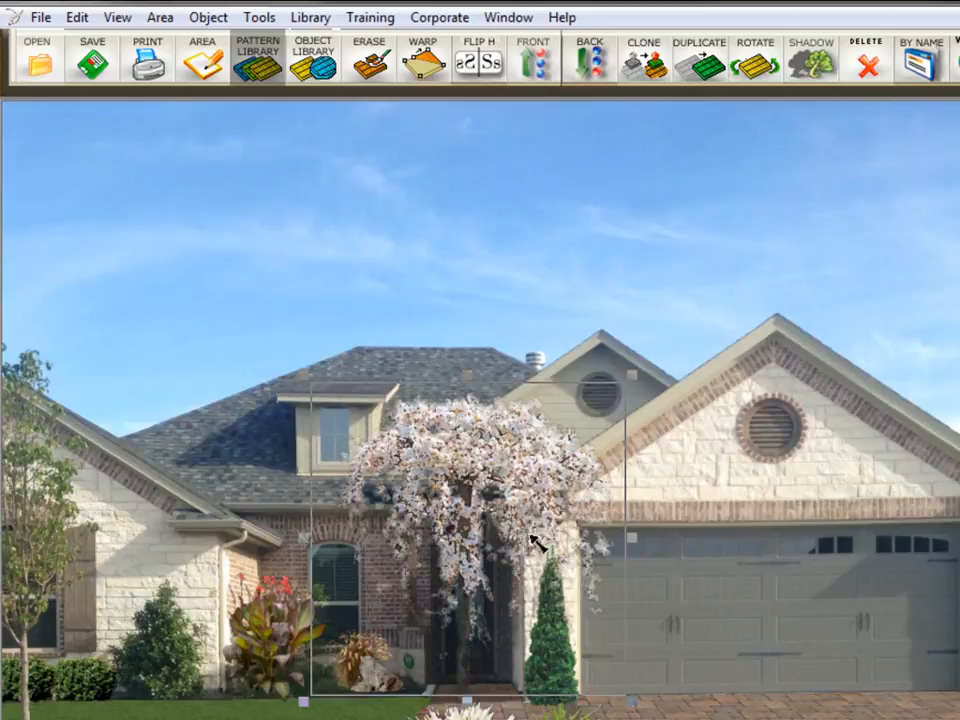
Step: Reduce the weeping cherry's edge blend width to 1 pixel
{"action": "double_click", "coordinate": [470, 487]}
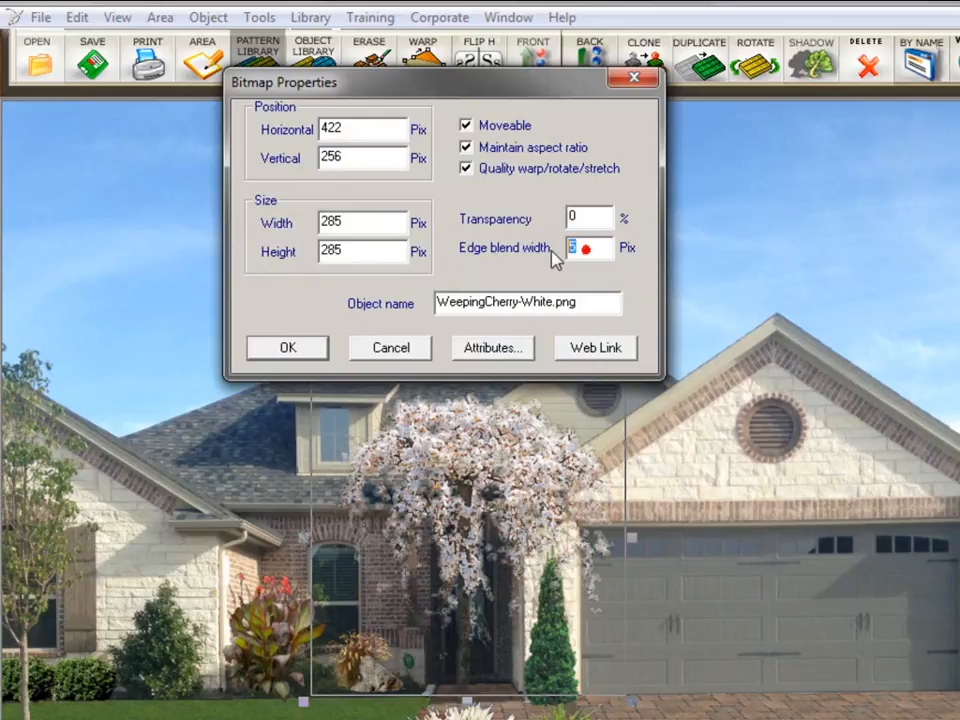
{"action": "type", "text": "1"}
{"action": "left_click", "coordinate": [295, 348]}
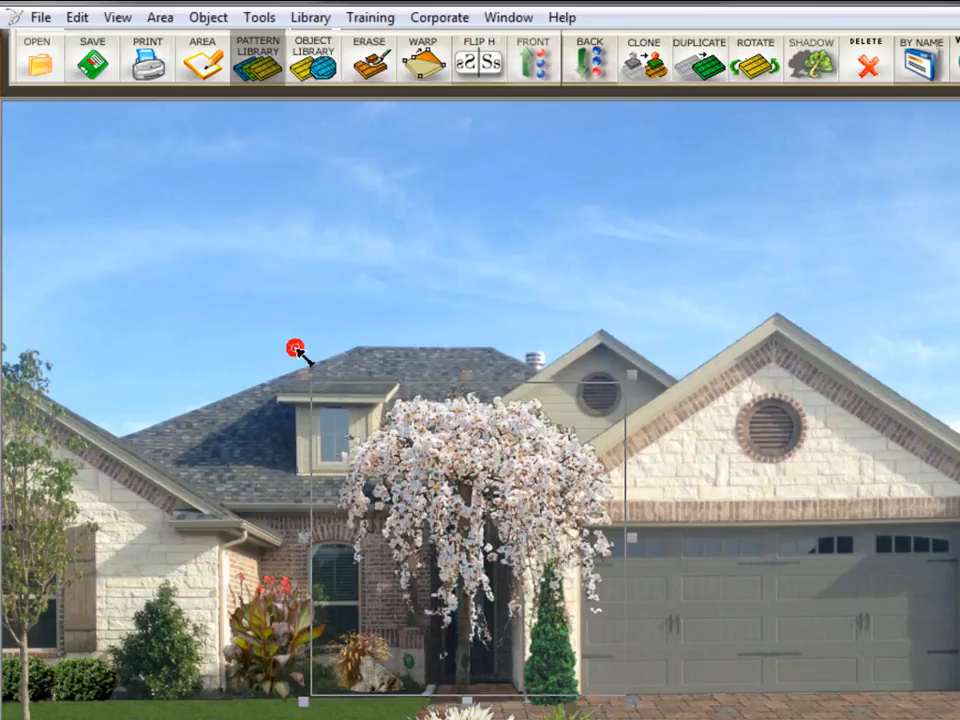
Step: Move the weeping cherry slightly down and right to about 434, 284 pixels and set its edge blend width to 2 pixels
{"action": "left_click", "coordinate": [475, 472]}
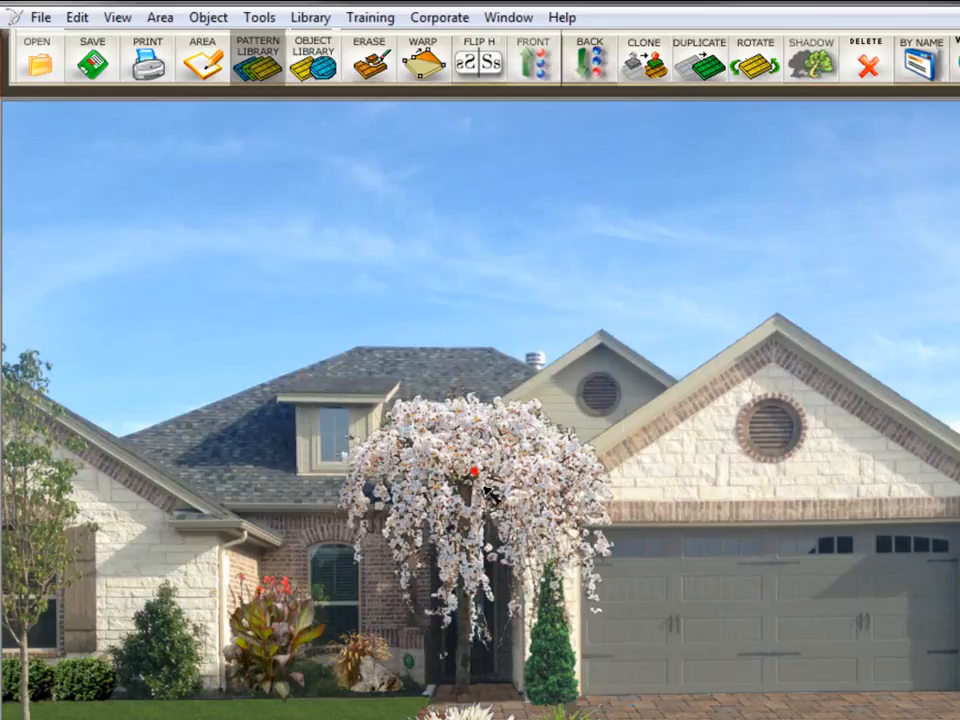
{"action": "left_click_drag", "start_coordinate": [487, 484], "coordinate": [494, 512]}
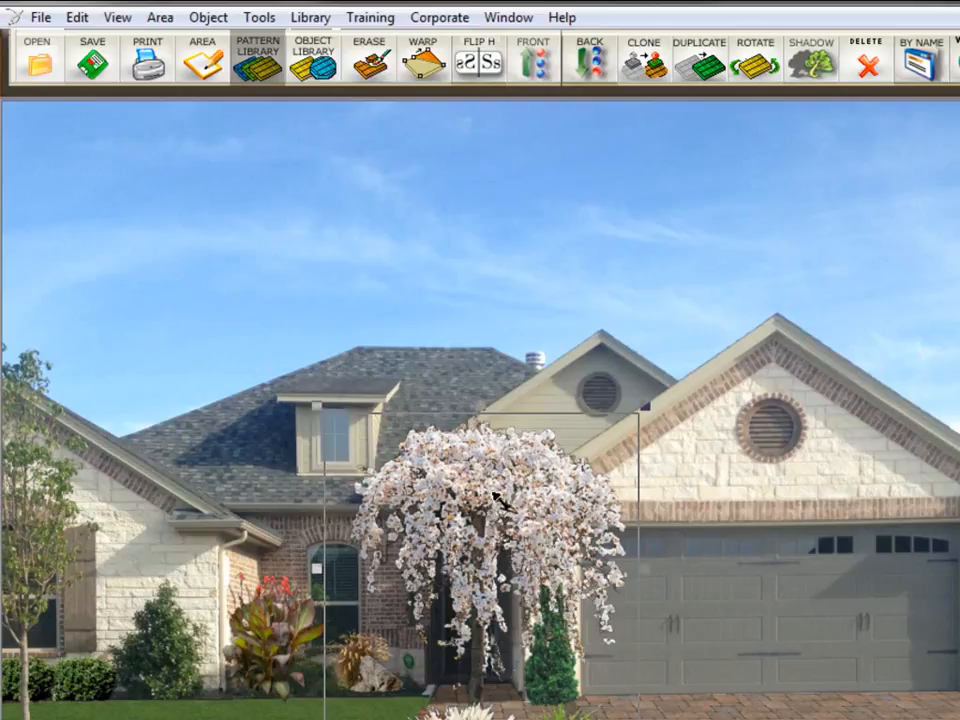
{"action": "double_click", "coordinate": [488, 506]}
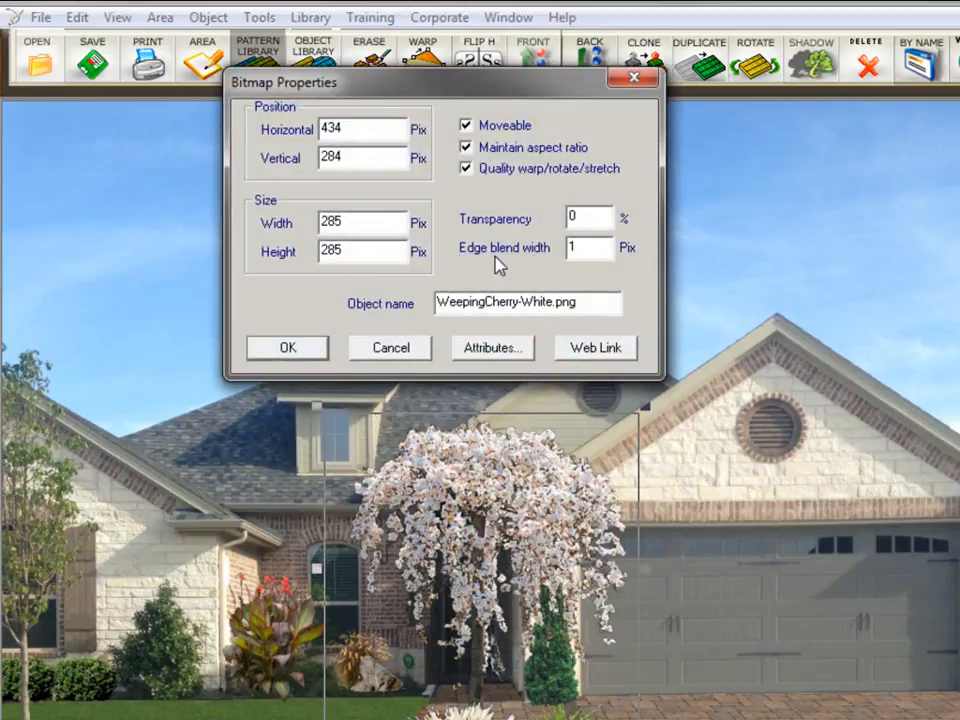
{"action": "double_click", "coordinate": [571, 249]}
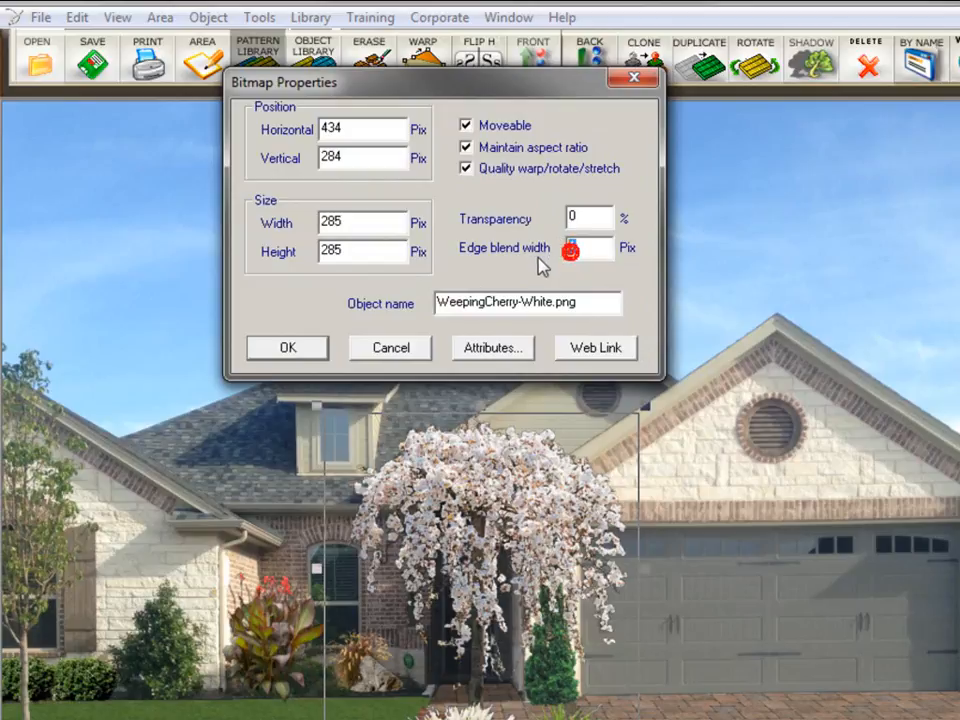
{"action": "type", "text": "2"}
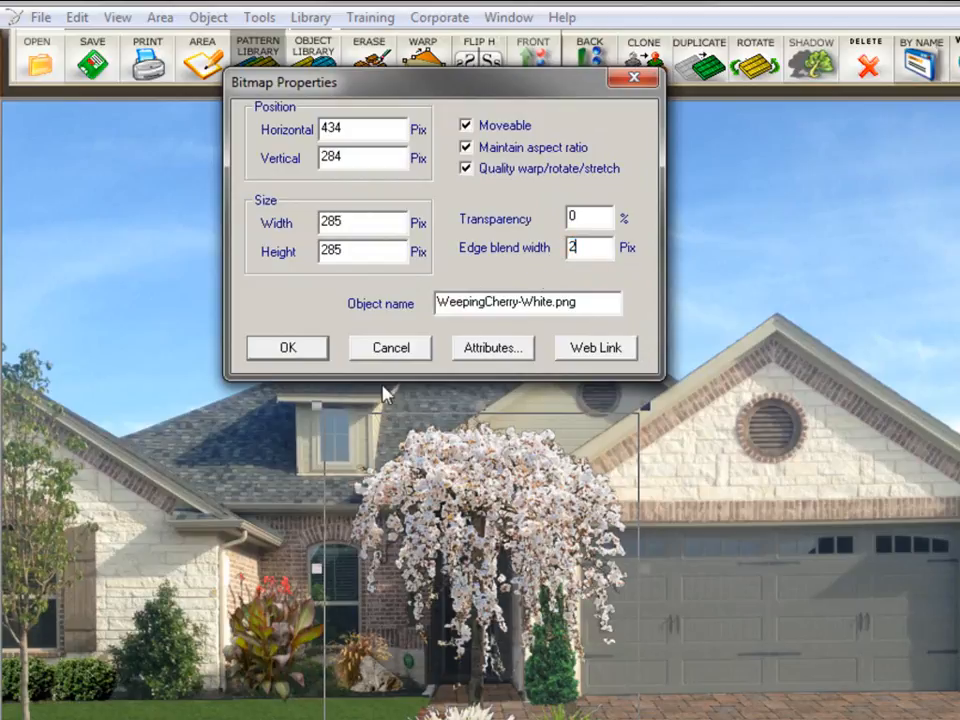
{"action": "left_click", "coordinate": [287, 350]}
Step: Move the weeping cherry slightly farther down so its base overlaps the planting bed beside the driveway
{"action": "left_click_drag", "start_coordinate": [452, 508], "coordinate": [454, 538]}
{"action": "scroll", "coordinate": [729, 632], "scroll_direction": "down", "scroll_amount": 1}
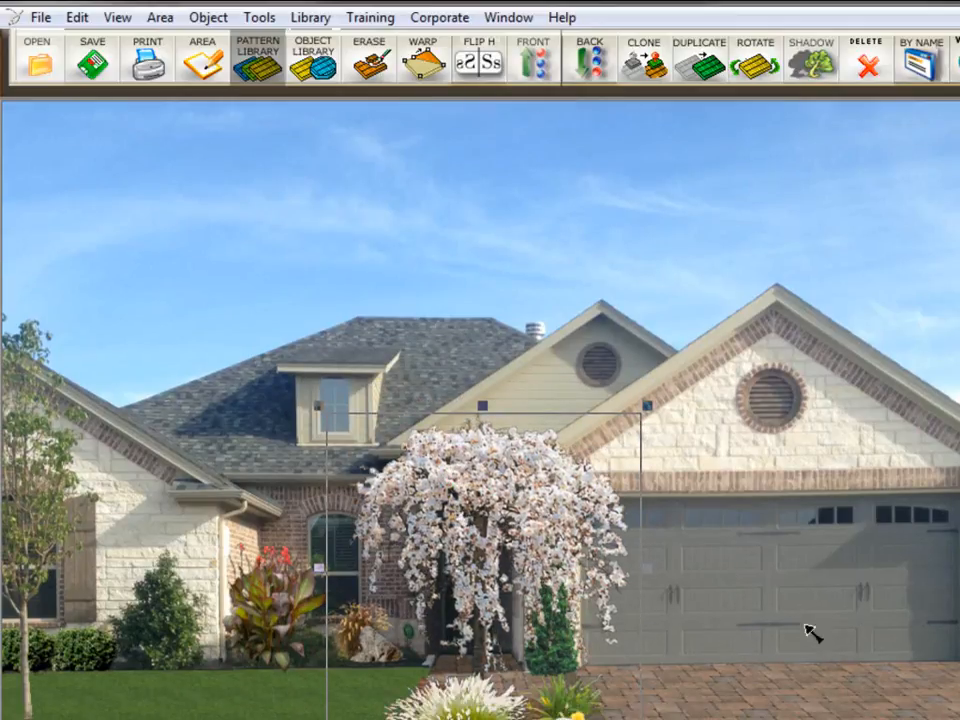
{"action": "scroll", "coordinate": [806, 617], "scroll_direction": "down", "scroll_amount": 2}
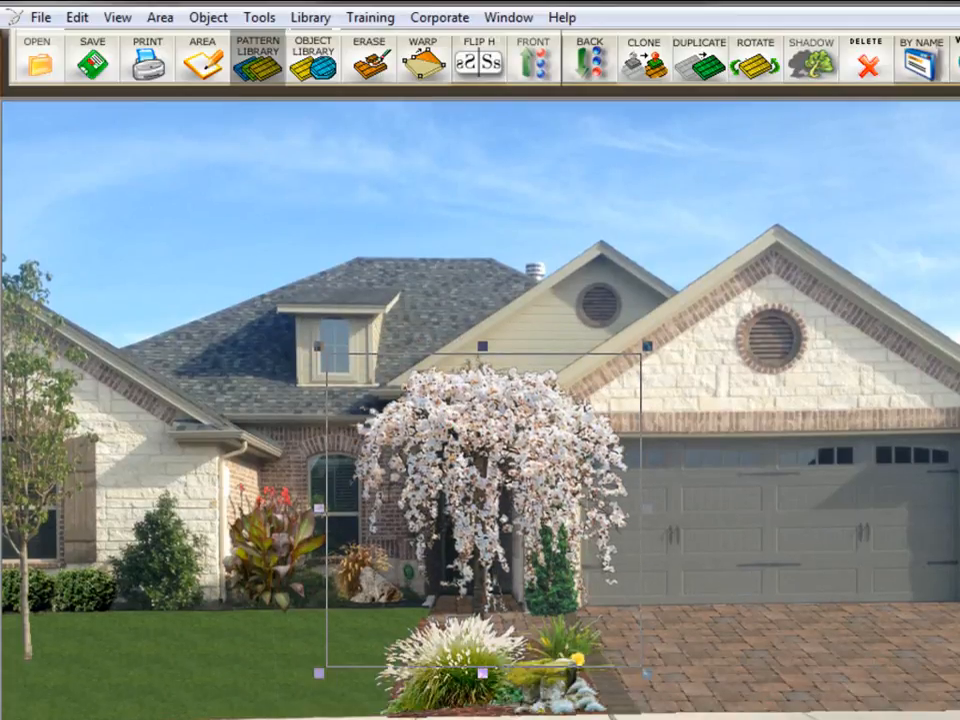
Step: Set the edge blend width of the Grass 3 lawn area to 1 pixel
{"action": "double_click", "coordinate": [249, 686]}
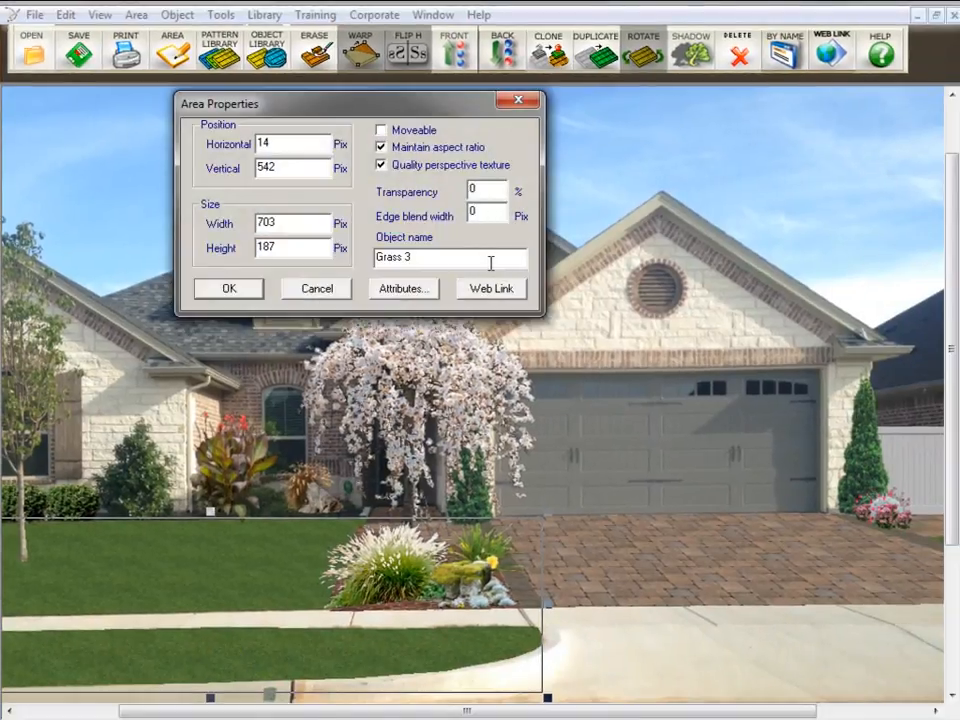
{"action": "left_click", "coordinate": [312, 287]}
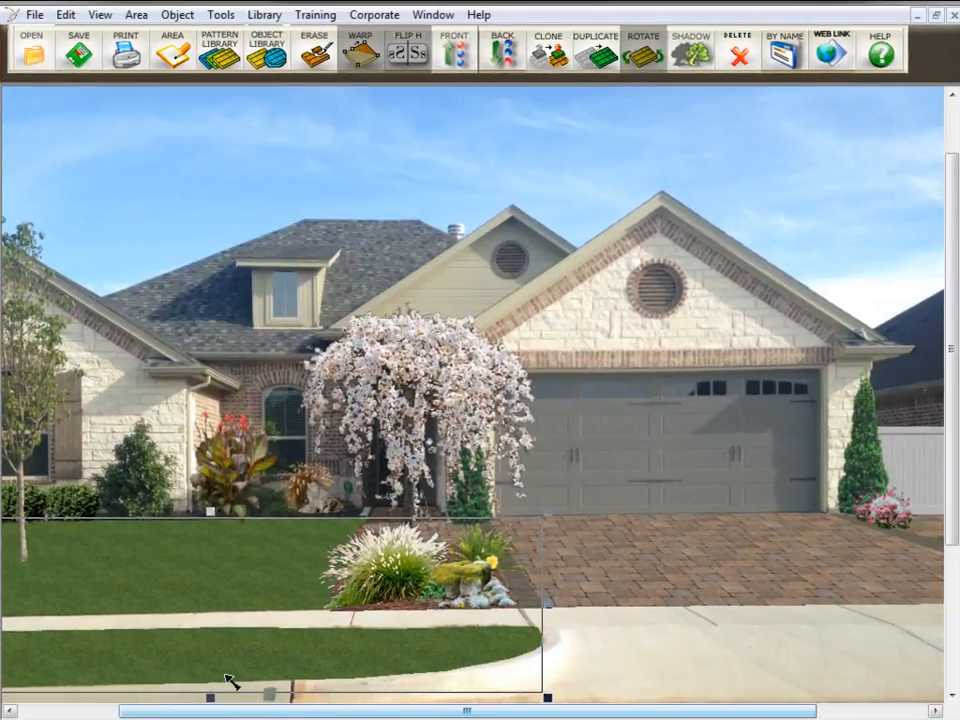
{"action": "scroll", "coordinate": [190, 636], "scroll_direction": "up", "scroll_amount": 1}
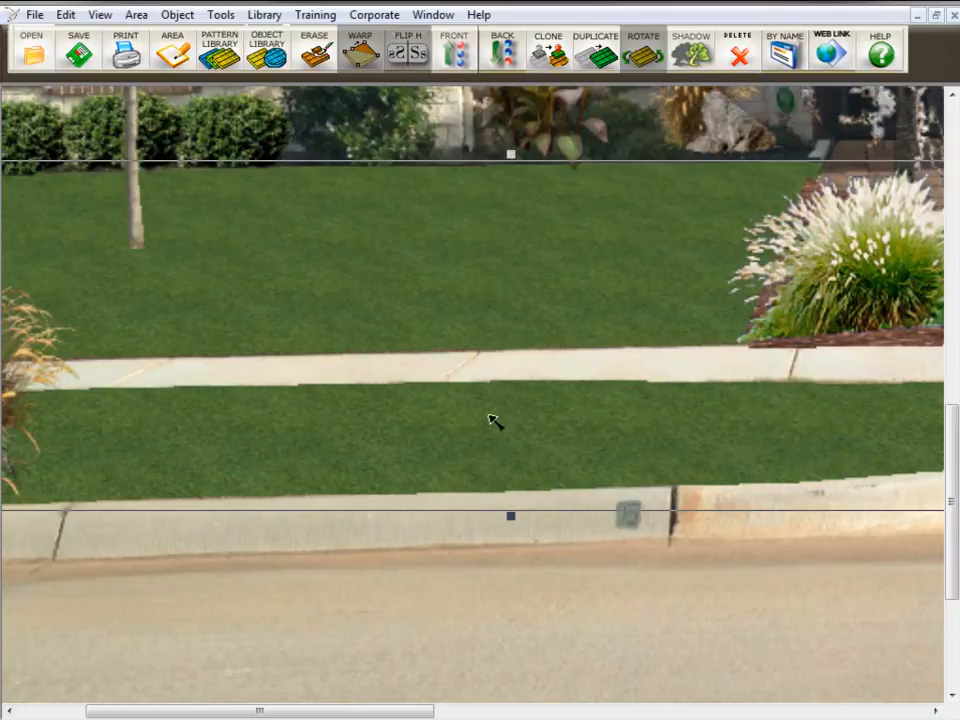
{"action": "double_click", "coordinate": [413, 416]}
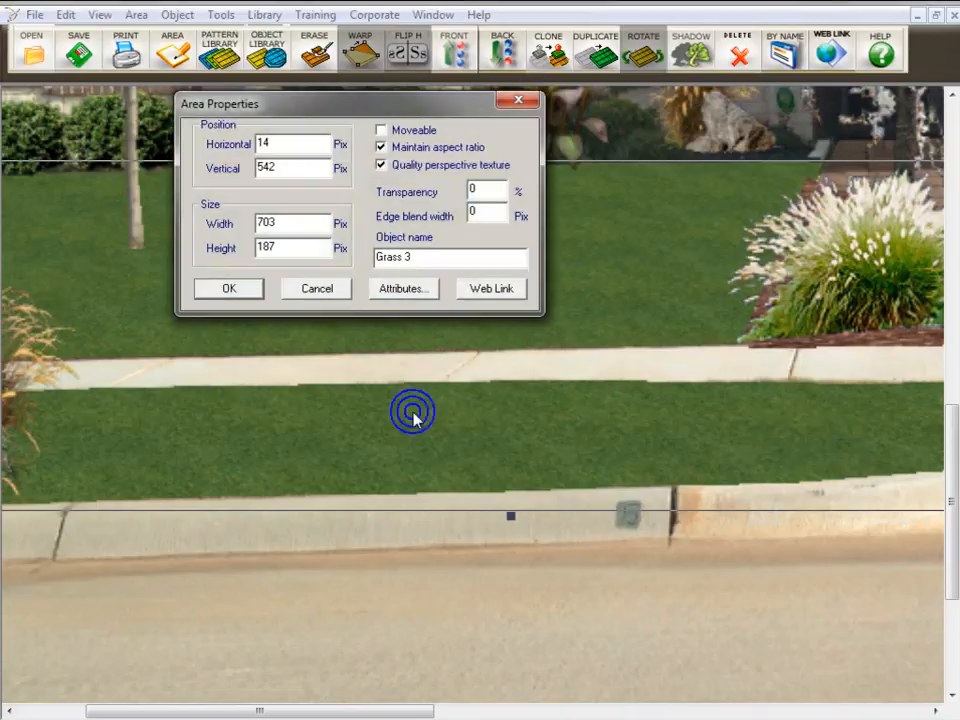
{"action": "double_click", "coordinate": [484, 211]}
{"action": "type", "text": "1"}
{"action": "left_click", "coordinate": [228, 291]}
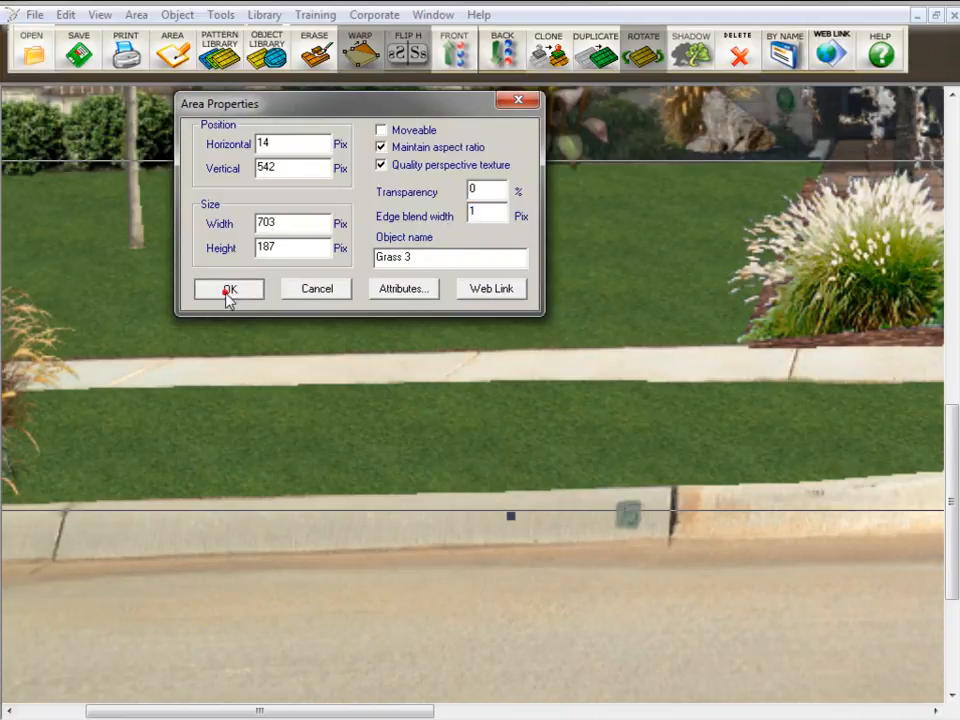
Step: Increase the edge blend width of the Grass 3 lawn area to 2 pixels
{"action": "double_click", "coordinate": [420, 430]}
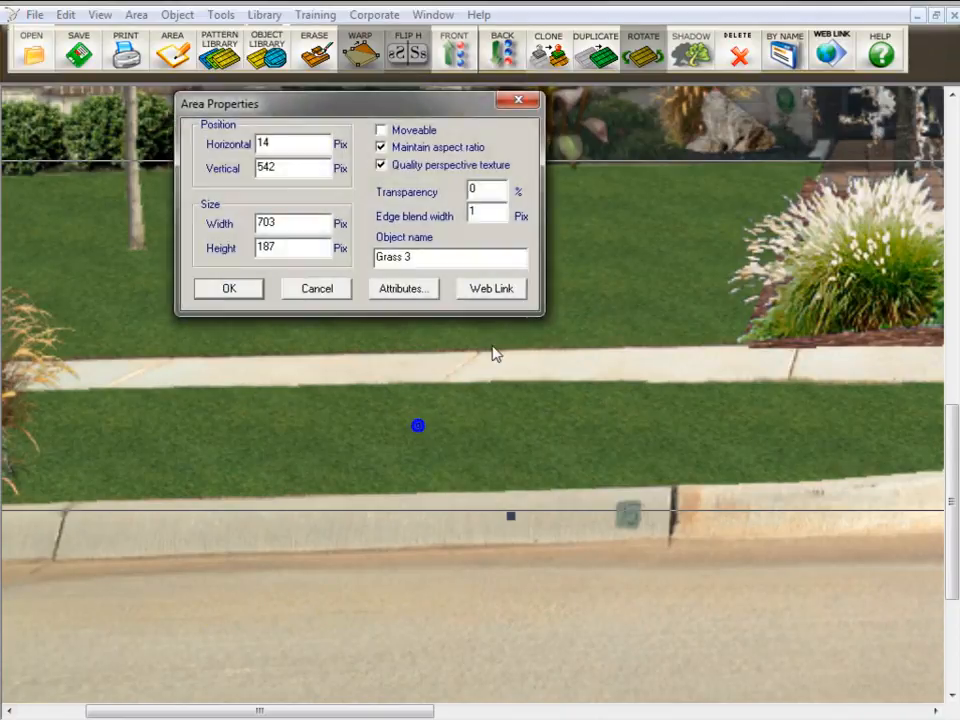
{"action": "left_click_drag", "start_coordinate": [480, 214], "coordinate": [460, 222]}
{"action": "type", "text": "2"}
{"action": "left_click", "coordinate": [229, 288]}
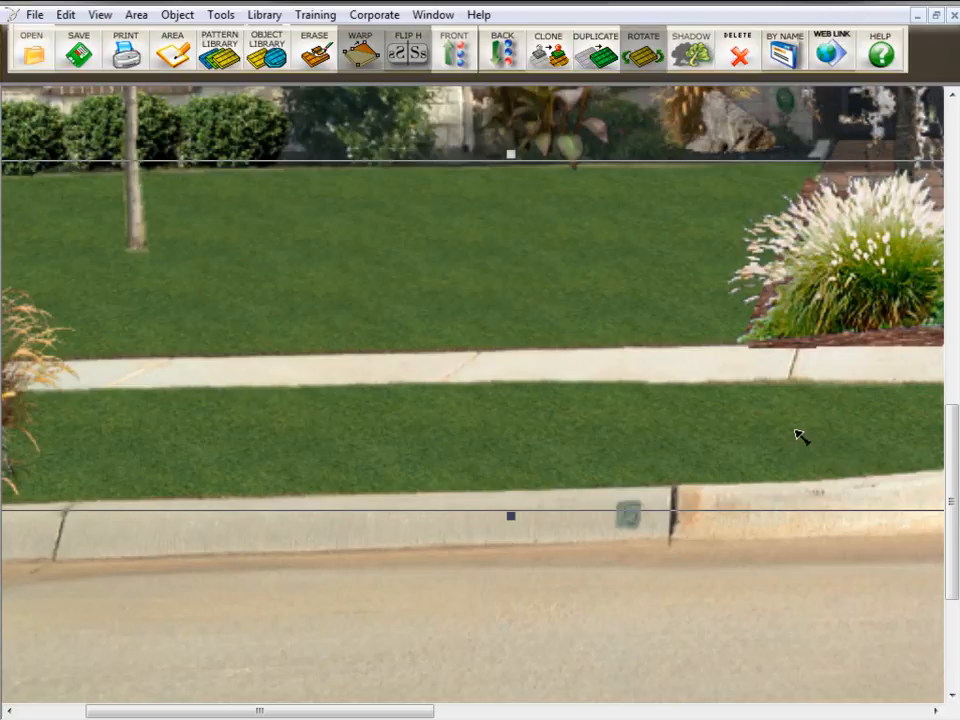
Step: Set the program's default edge blend width for areas to 2
{"action": "scroll", "coordinate": [800, 436], "scroll_direction": "down", "scroll_amount": 2}
{"action": "left_click", "coordinate": [34, 15]}
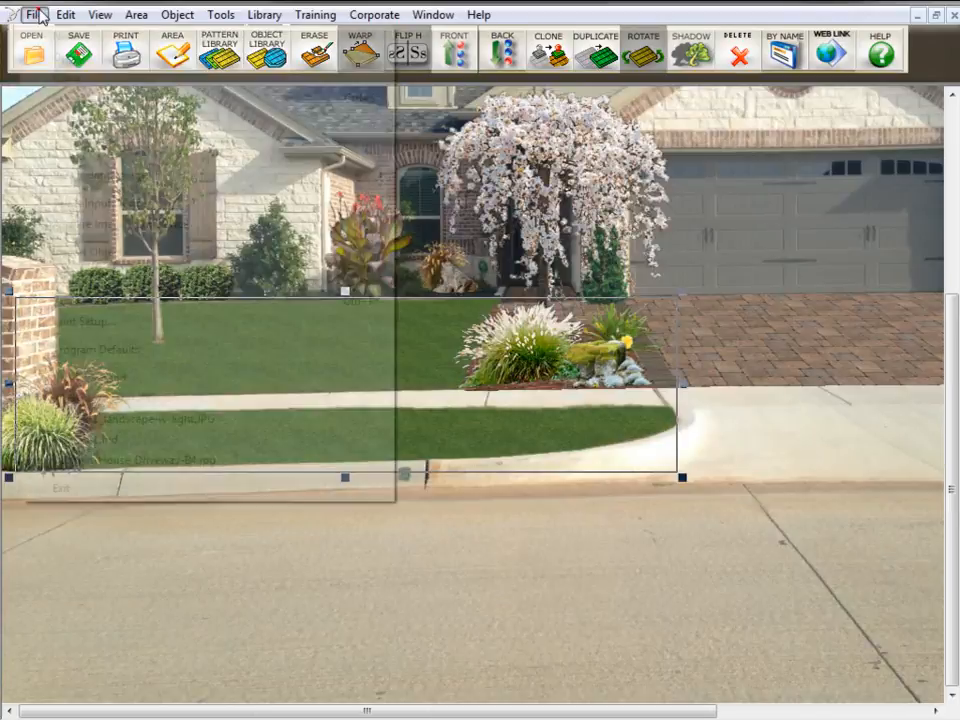
{"action": "left_click", "coordinate": [128, 349]}
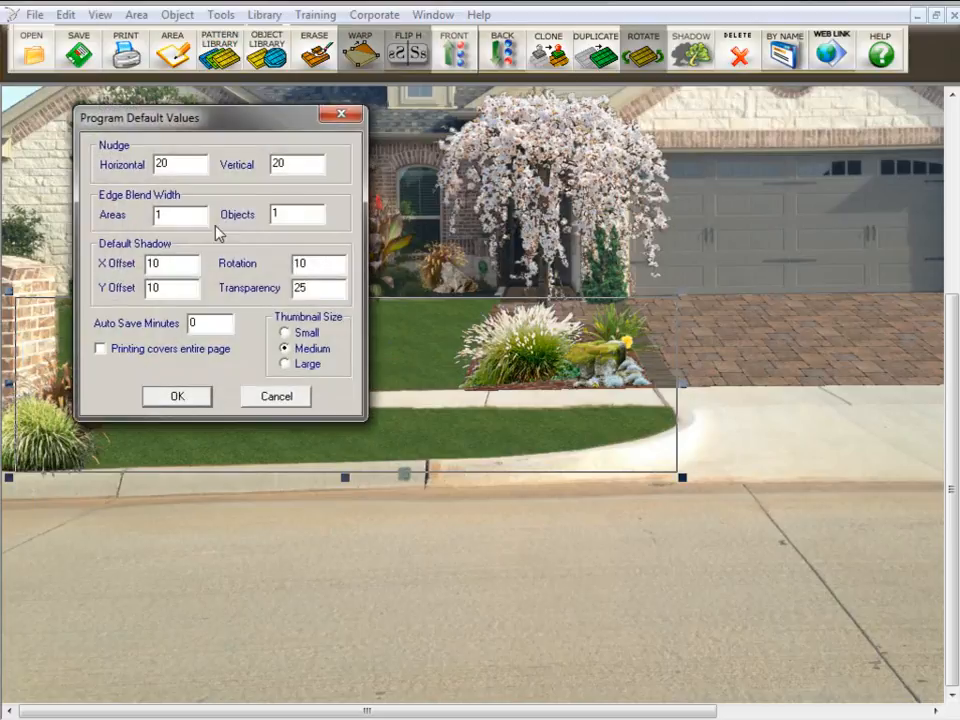
{"action": "left_click_drag", "start_coordinate": [171, 214], "coordinate": [122, 216]}
{"action": "type", "text": "2"}
{"action": "left_click", "coordinate": [180, 398]}
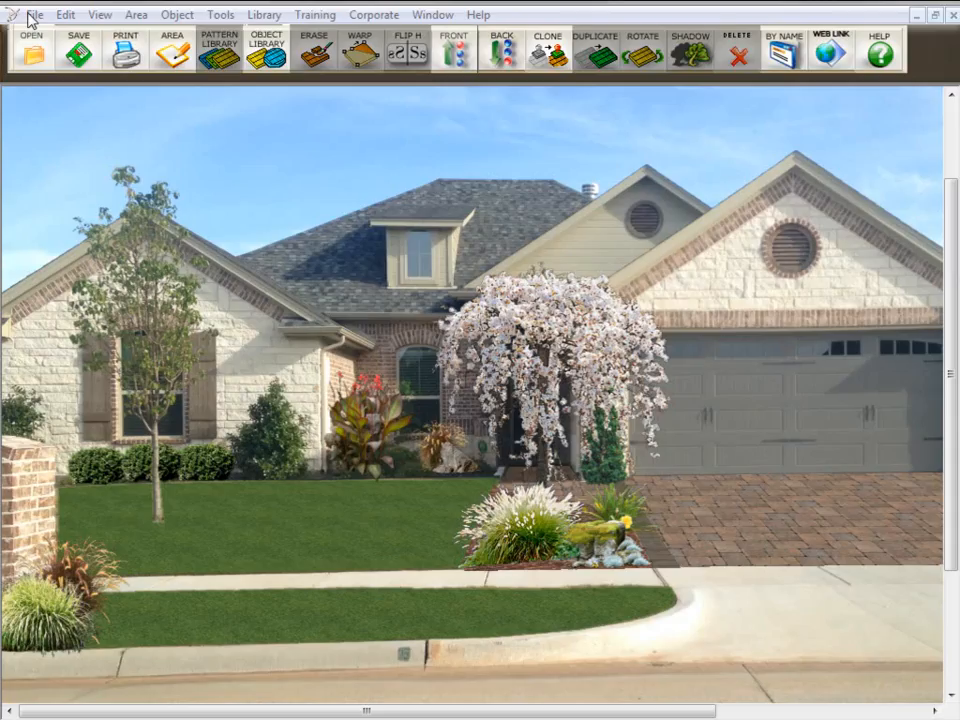
Step: Review the default shadow offset, rotation and transparency values in the program defaults
{"action": "left_click", "coordinate": [33, 15]}
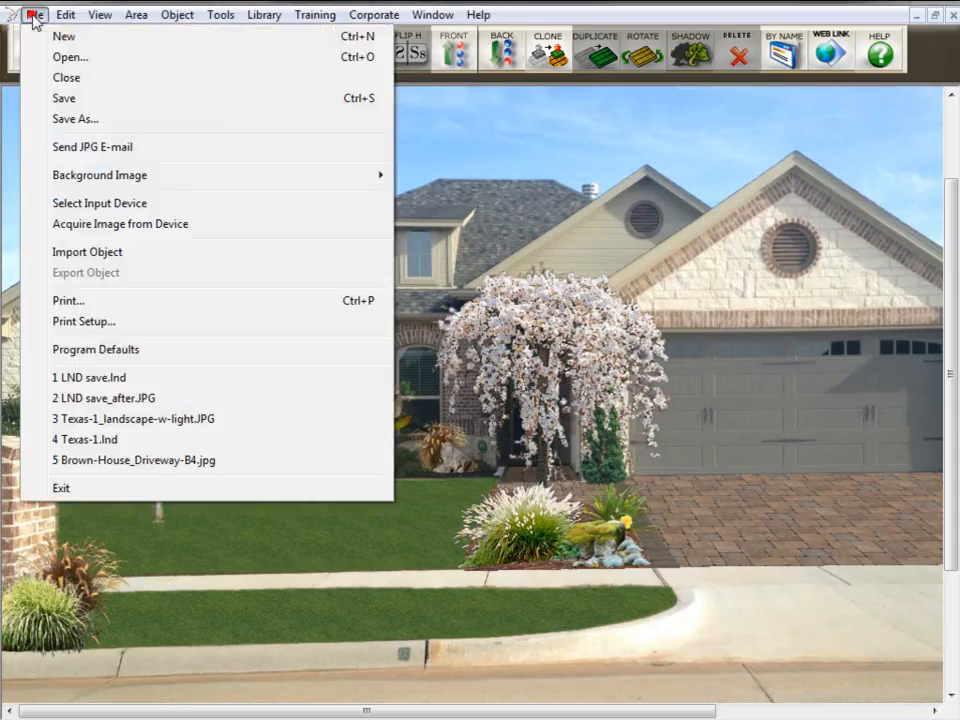
{"action": "left_click", "coordinate": [96, 350]}
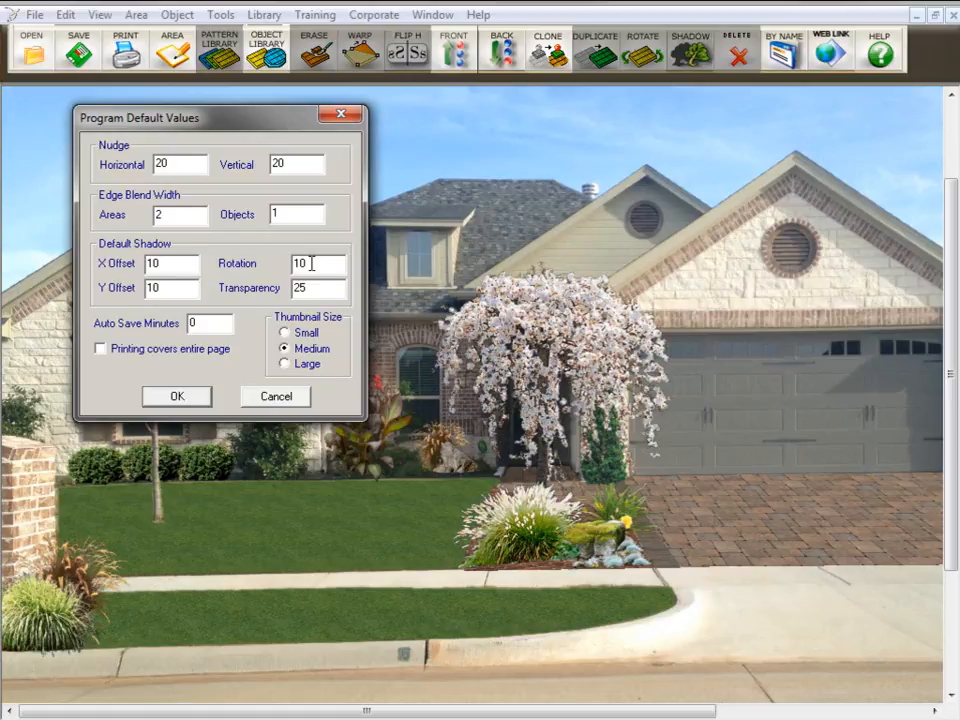
{"action": "left_click", "coordinate": [176, 398]}
{"action": "left_click", "coordinate": [177, 397]}
Step: Add a shadow to the weeping cherry and move it up over the peak of the garage gable
{"action": "left_click", "coordinate": [568, 310]}
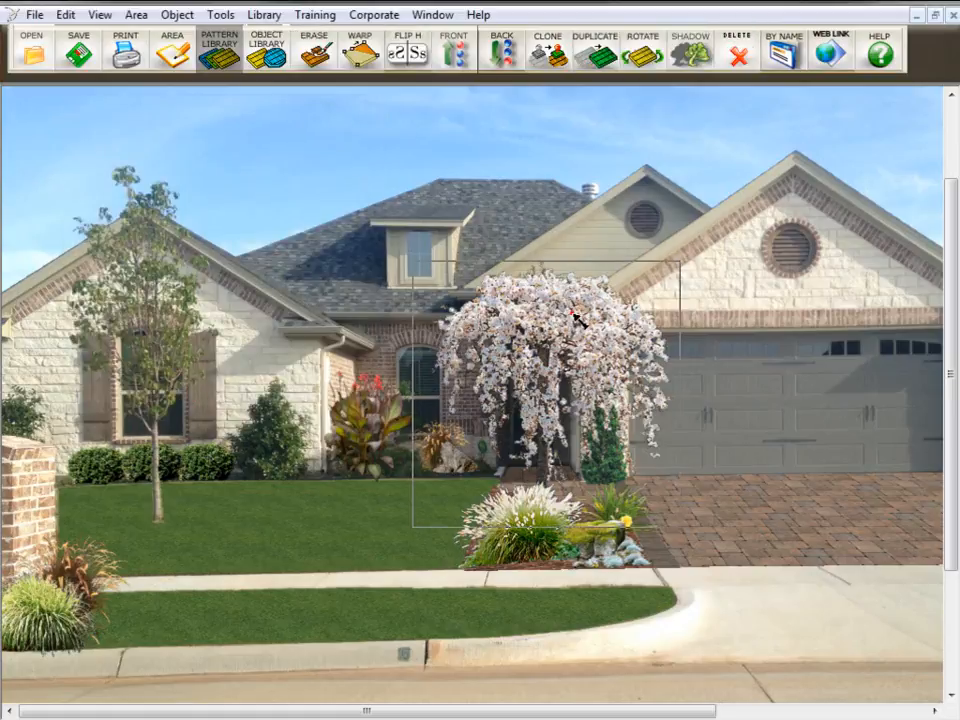
{"action": "left_click", "coordinate": [690, 53]}
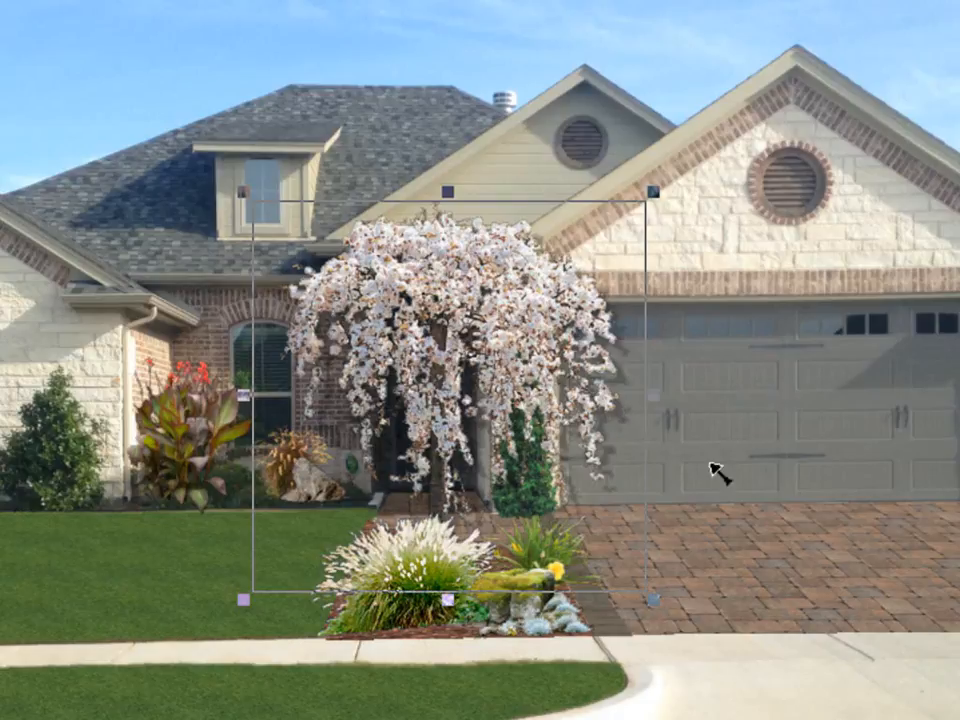
{"action": "left_click", "coordinate": [791, 352]}
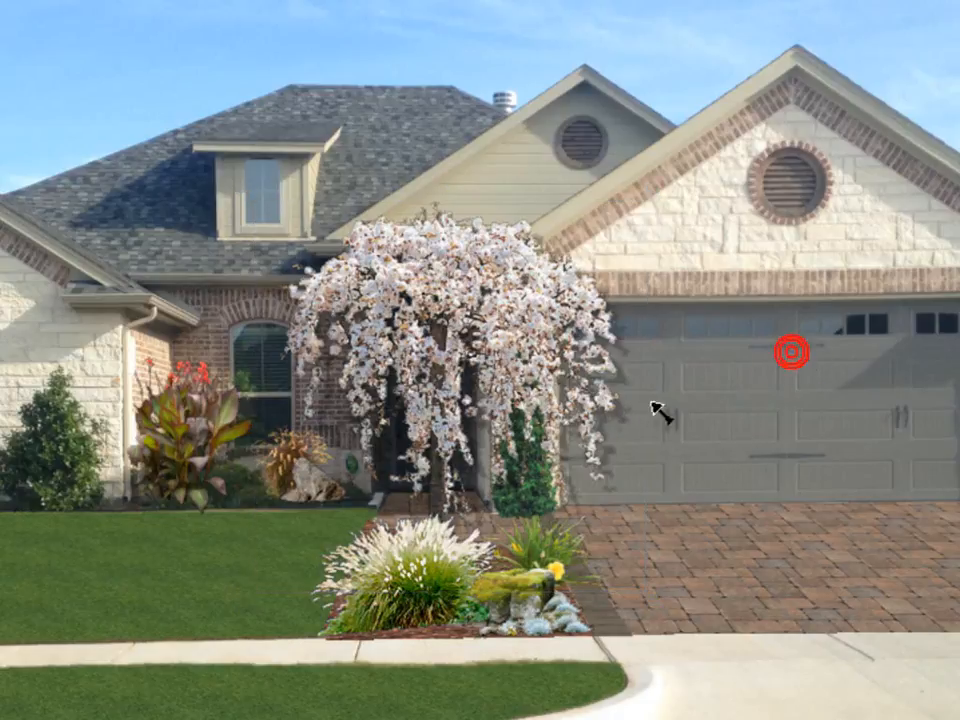
{"action": "left_click_drag", "start_coordinate": [632, 425], "coordinate": [898, 420]}
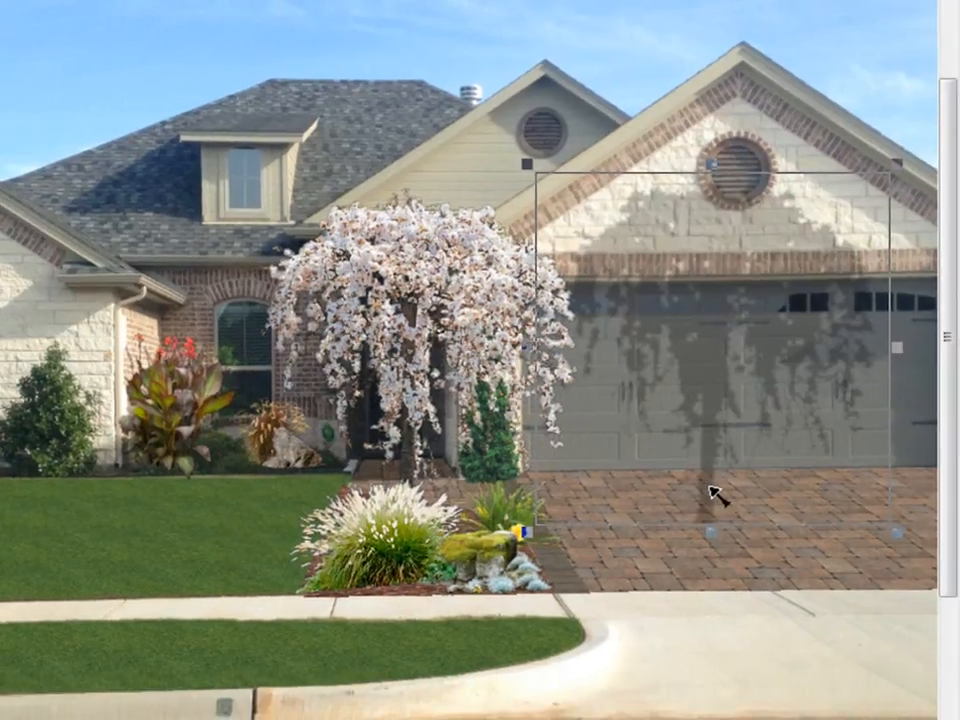
{"action": "left_click_drag", "start_coordinate": [705, 446], "coordinate": [746, 240]}
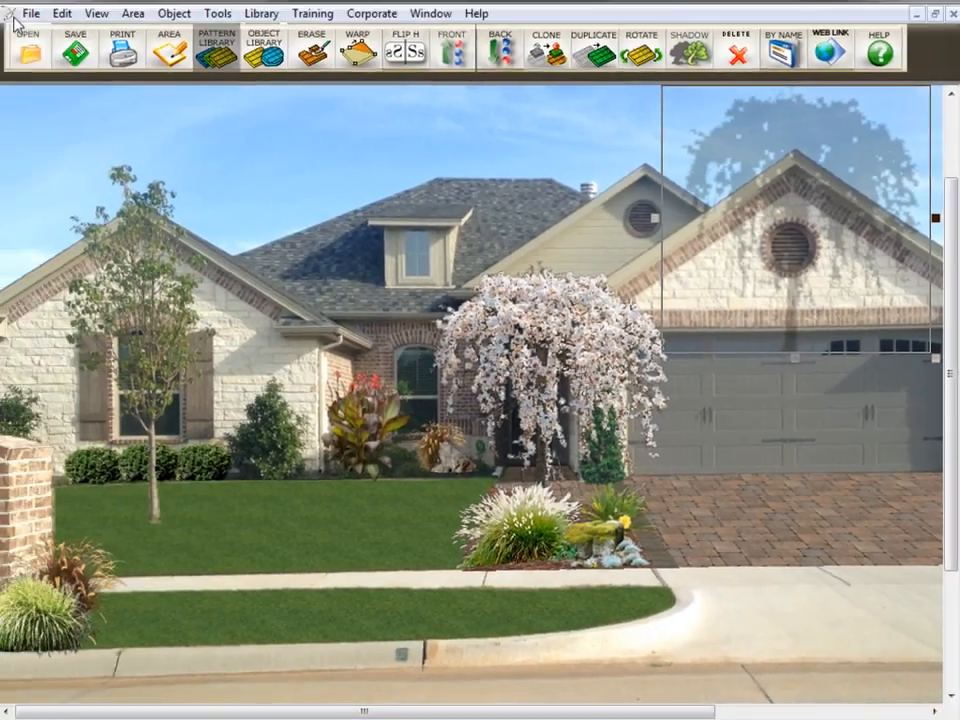
Step: Set the program's default shadow X and Y offsets to 25 and its transparency to 55
{"action": "left_click", "coordinate": [32, 14]}
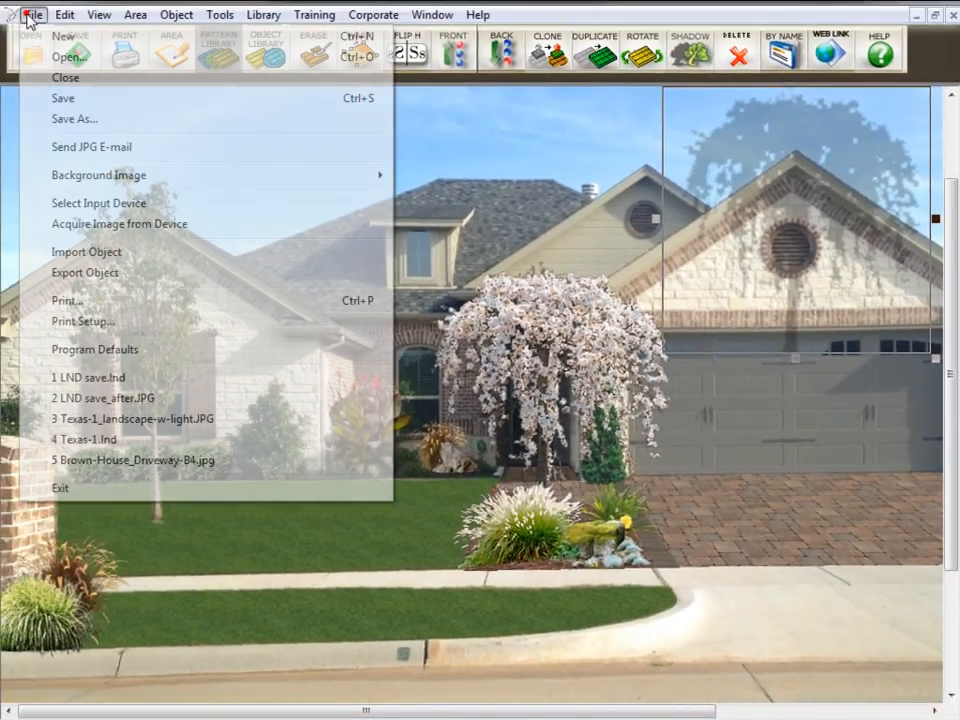
{"action": "left_click", "coordinate": [144, 358]}
{"action": "double_click", "coordinate": [180, 263]}
{"action": "type", "text": "2"}
{"action": "double_click", "coordinate": [165, 286]}
{"action": "type", "text": "2"}
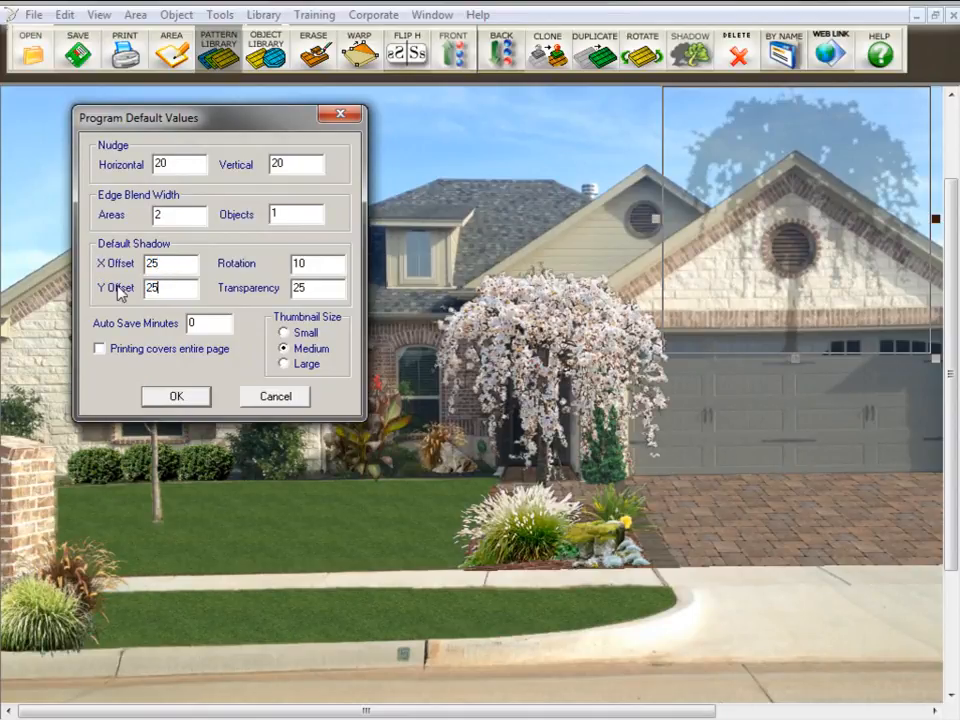
{"action": "double_click", "coordinate": [315, 285]}
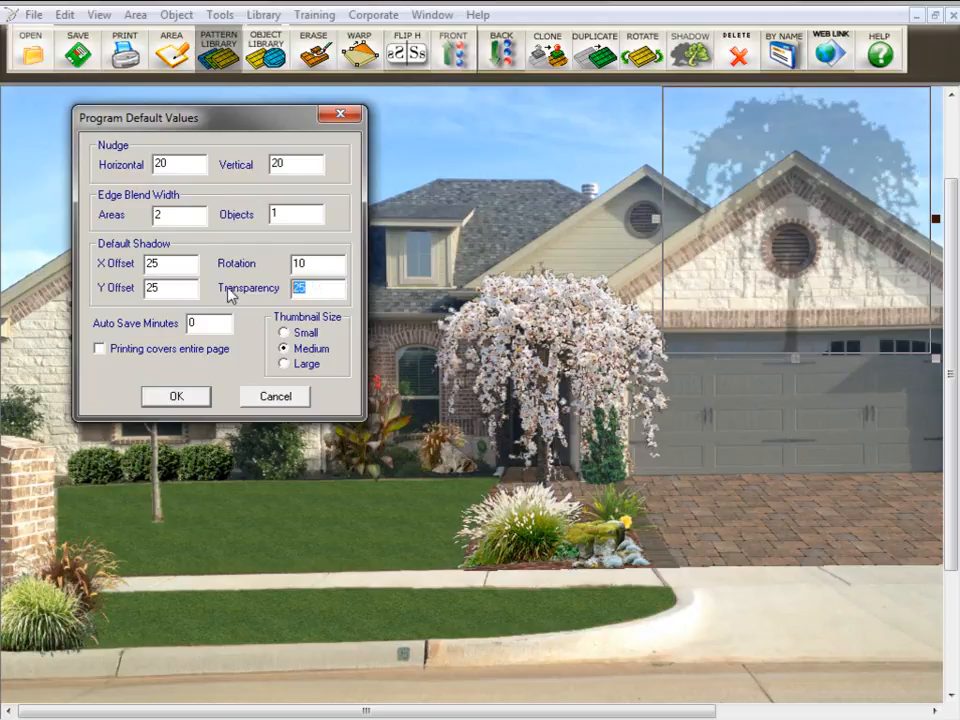
{"action": "type", "text": "55"}
{"action": "left_click", "coordinate": [180, 398]}
Step: Add another shadow to the weeping cherry and move it up over the middle gable, at about 537, 128 pixels
{"action": "left_click", "coordinate": [628, 357]}
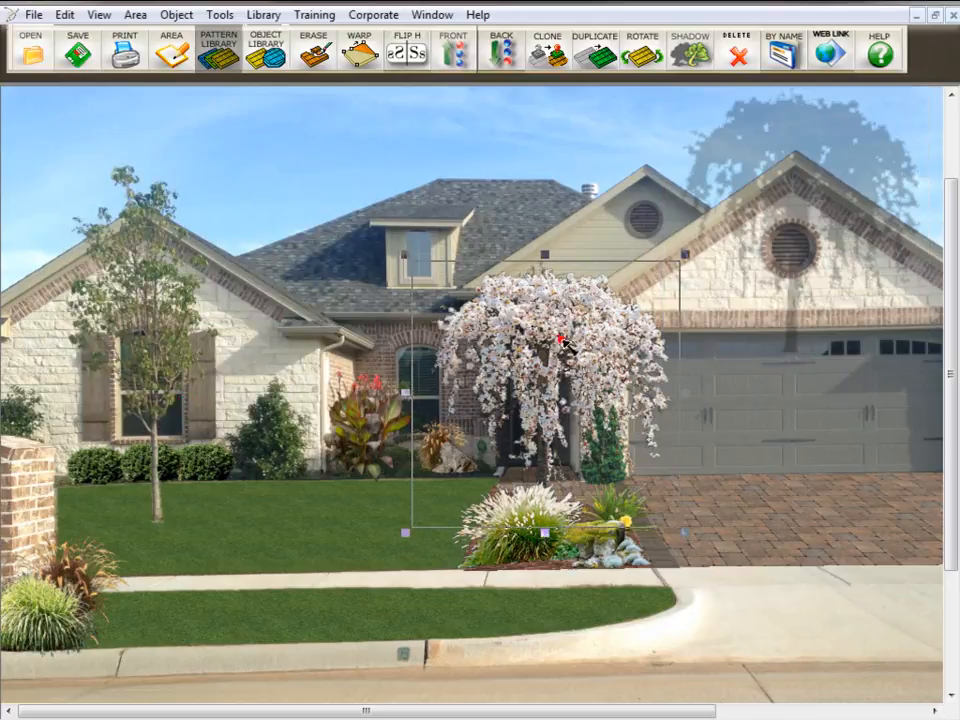
{"action": "left_click", "coordinate": [688, 52]}
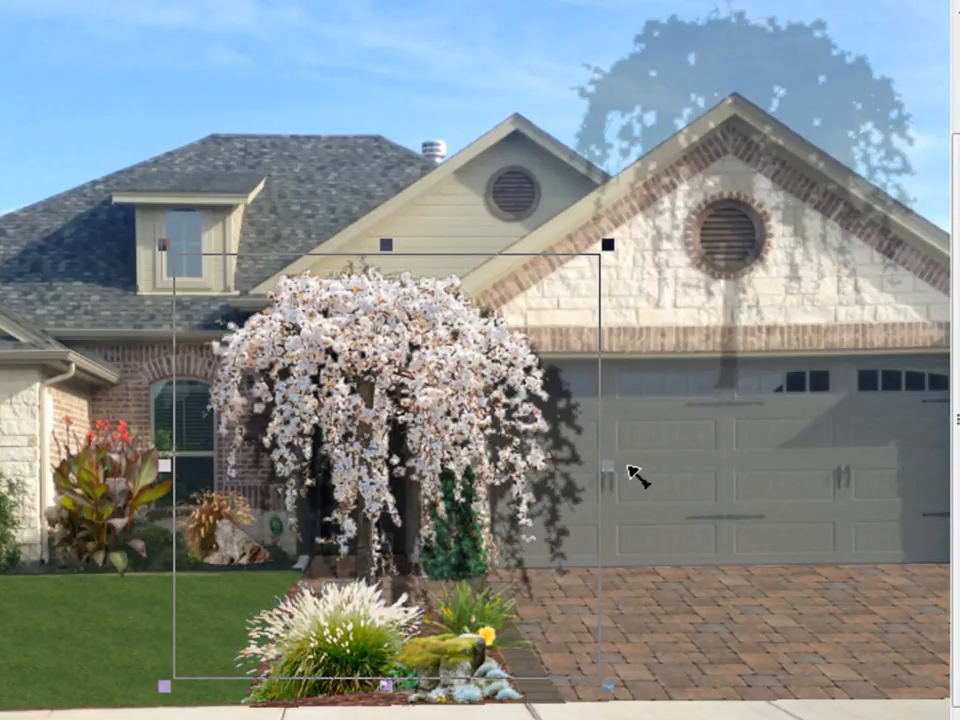
{"action": "left_click", "coordinate": [758, 463]}
{"action": "left_click_drag", "start_coordinate": [590, 435], "coordinate": [574, 75]}
{"action": "left_click_drag", "start_coordinate": [478, 74], "coordinate": [580, 116]}
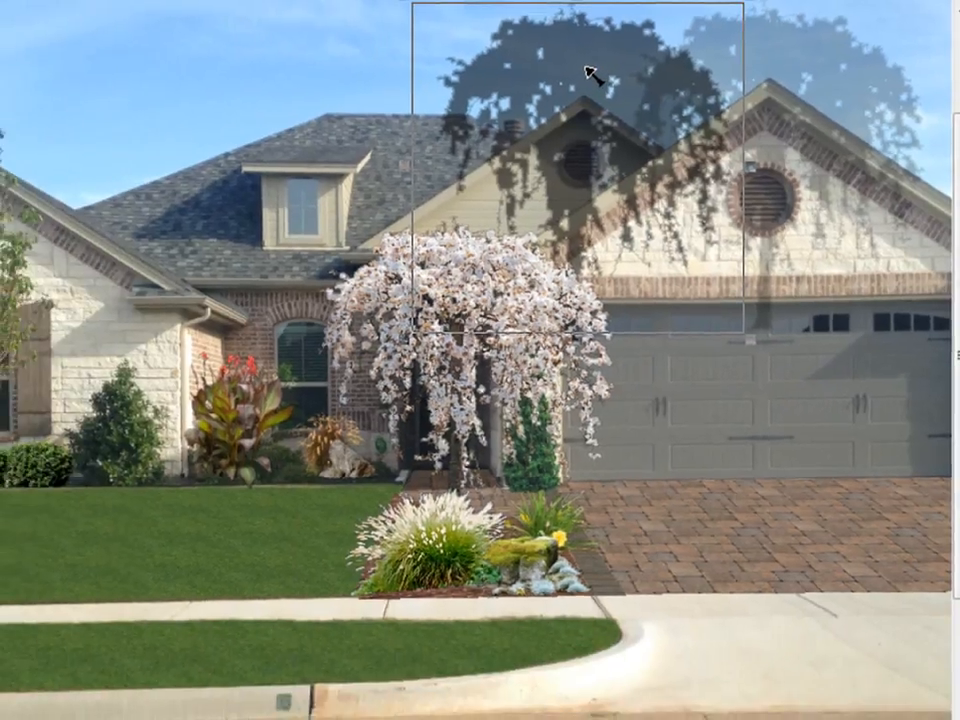
Step: Set the transparency of the shadow over the middle gable to 95%
{"action": "double_click", "coordinate": [593, 75]}
{"action": "double_click", "coordinate": [411, 122]}
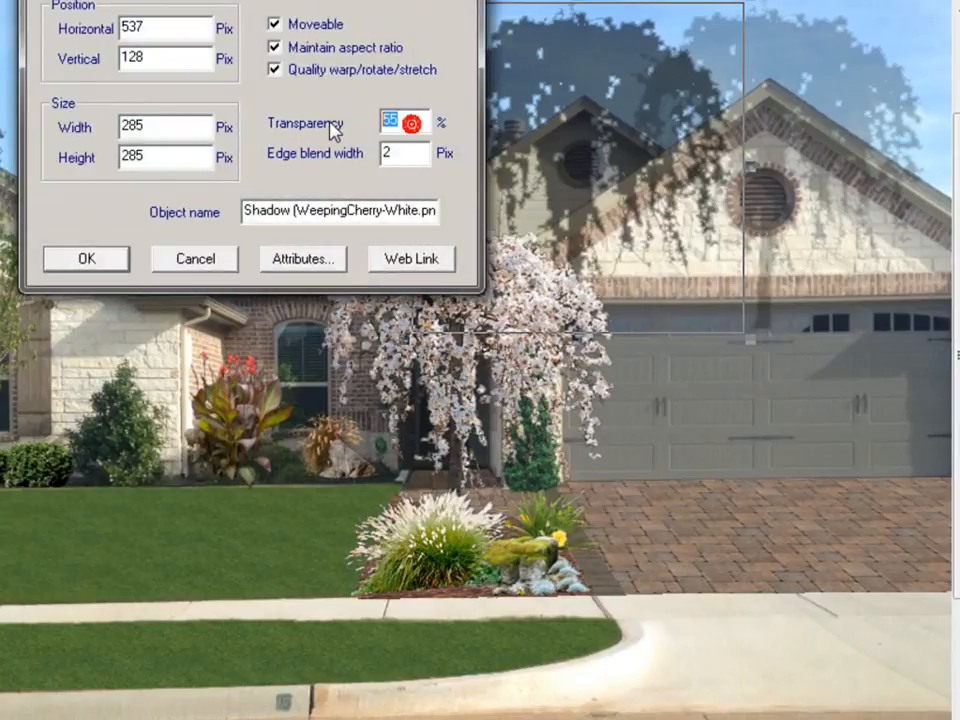
{"action": "type", "text": "95"}
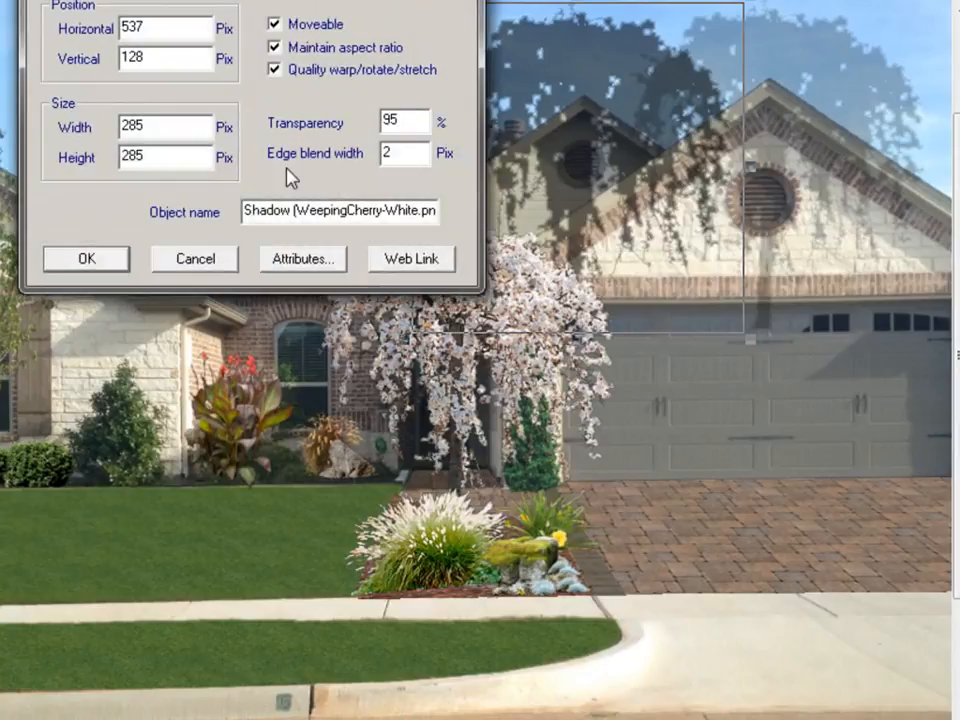
{"action": "left_click", "coordinate": [84, 259]}
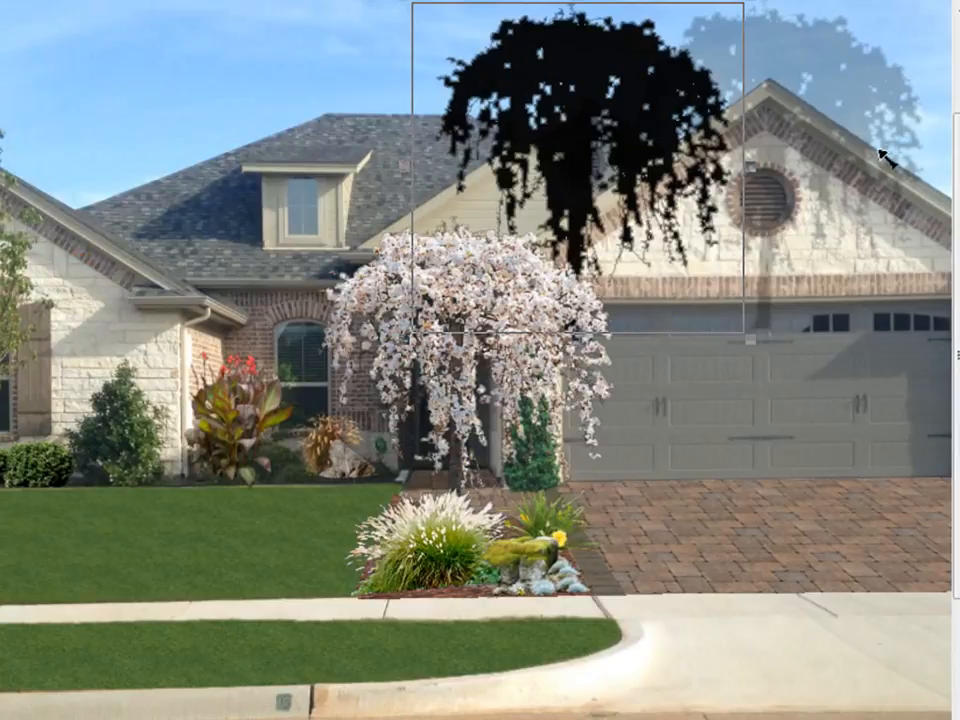
Step: Set the transparency of the shadow over the middle gable to 10%
{"action": "double_click", "coordinate": [590, 68]}
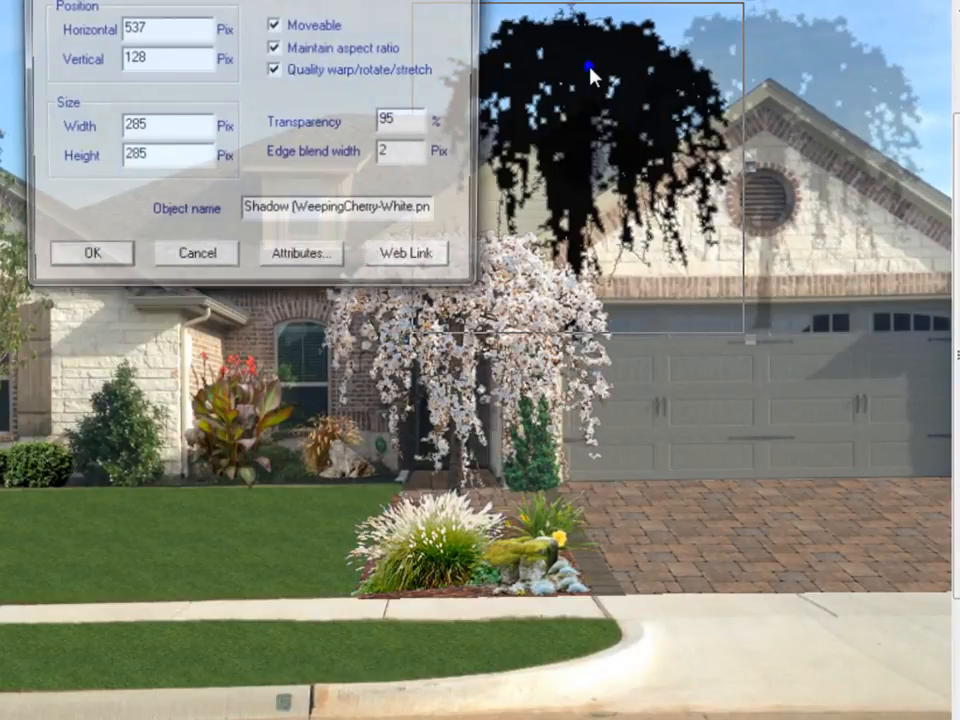
{"action": "left_click_drag", "start_coordinate": [400, 121], "coordinate": [355, 122]}
{"action": "type", "text": "10"}
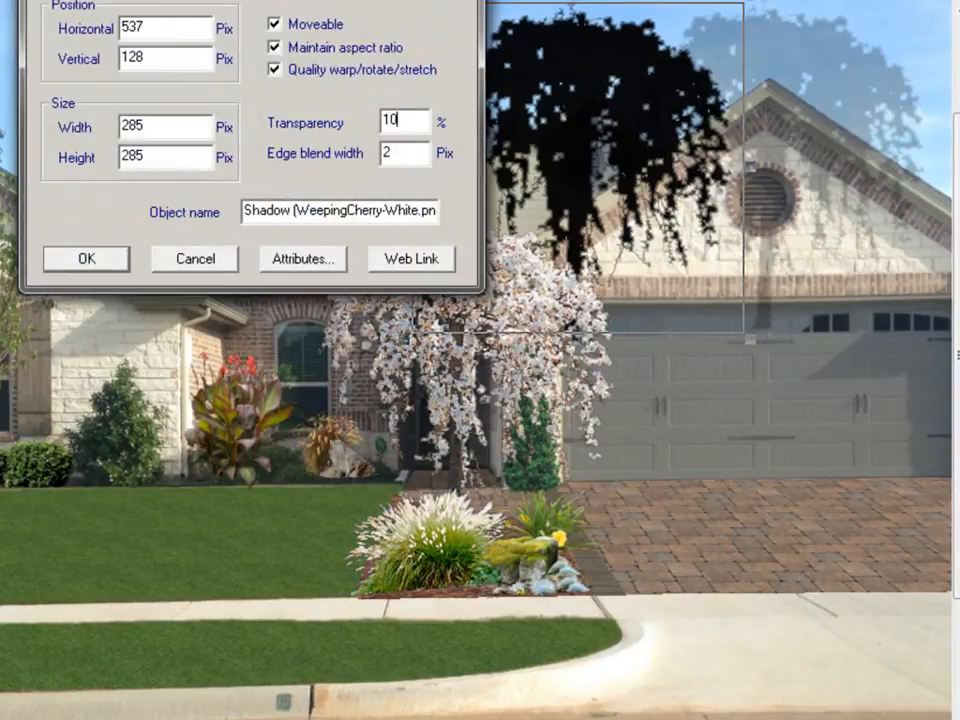
{"action": "left_click", "coordinate": [86, 258]}
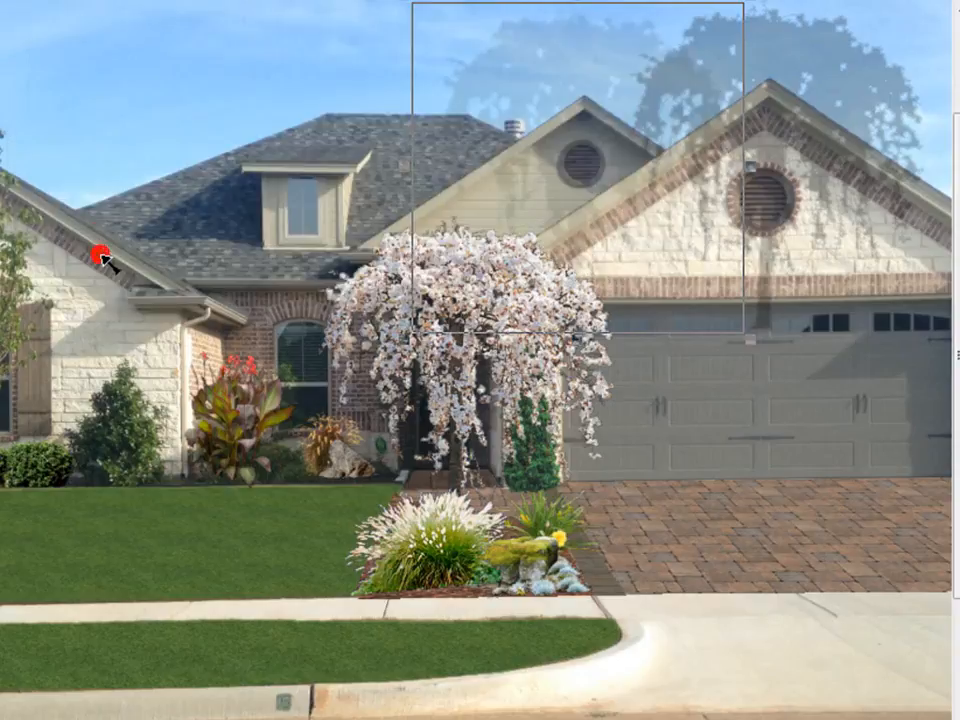
Step: Delete both weeping cherry shadows from above the roof gables
{"action": "left_click", "coordinate": [566, 84]}
{"action": "key", "text": "Delete"}
{"action": "left_click", "coordinate": [765, 81]}
{"action": "key", "text": "Delete"}
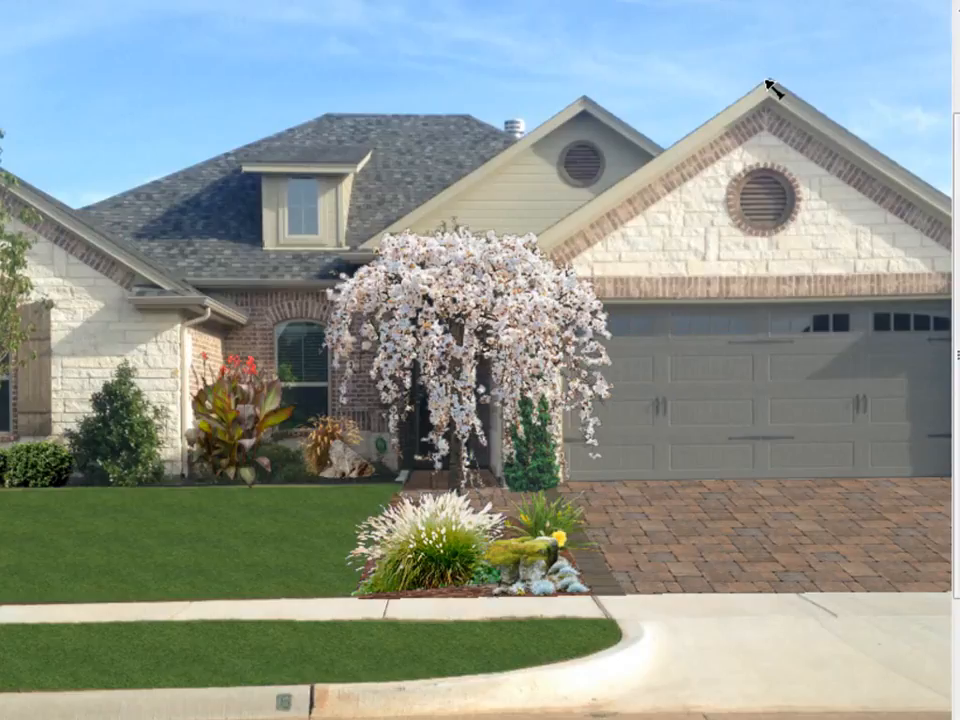
Step: Move the weeping cherry left onto the lawn so the front entry and the evergreen beside the garage are uncovered
{"action": "left_click", "coordinate": [484, 277]}
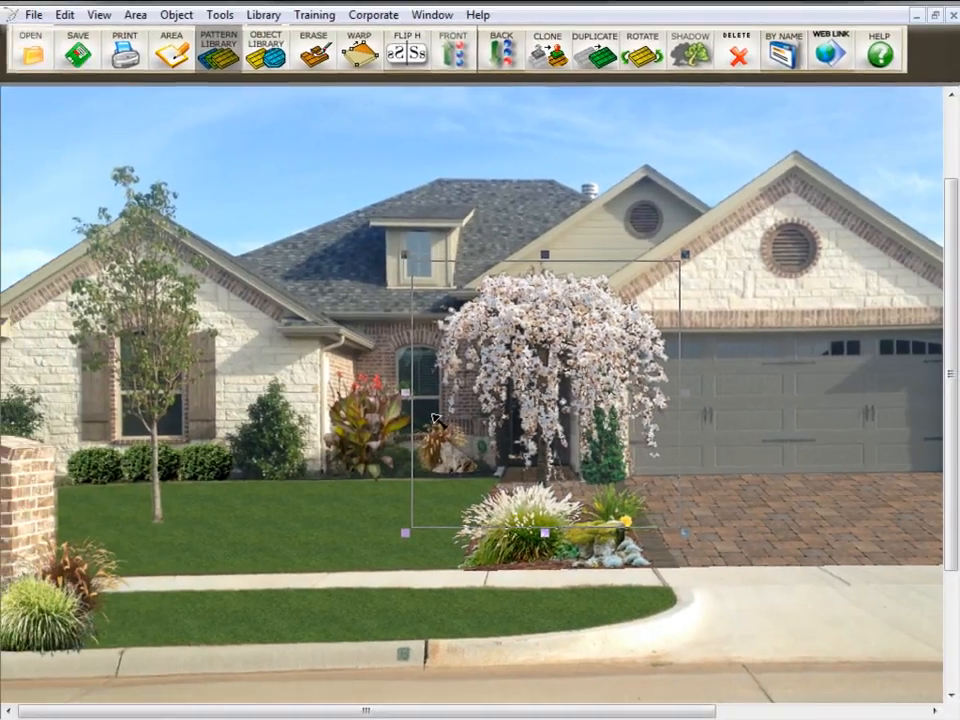
{"action": "left_click", "coordinate": [365, 418]}
{"action": "left_click", "coordinate": [208, 456]}
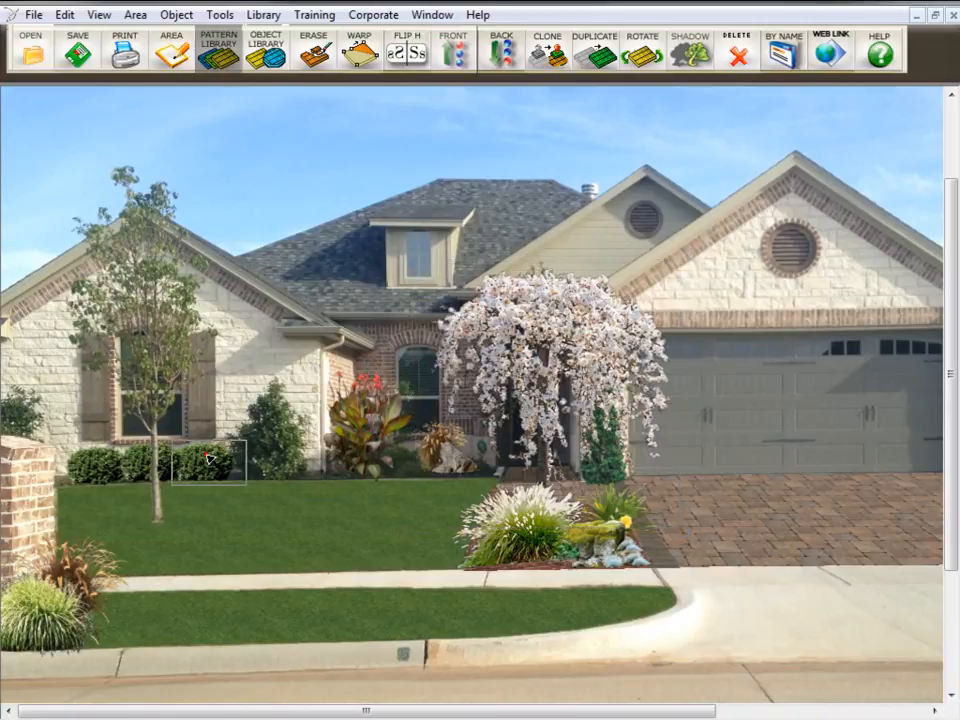
{"action": "left_click", "coordinate": [261, 435]}
{"action": "left_click", "coordinate": [365, 428]}
{"action": "left_click", "coordinate": [617, 358]}
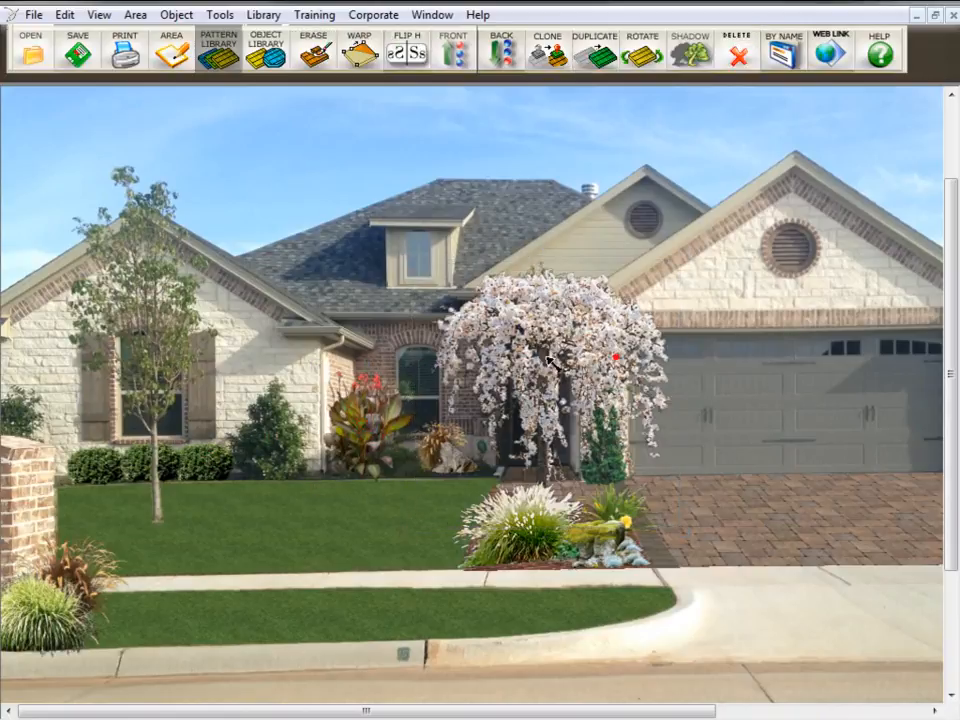
{"action": "left_click_drag", "start_coordinate": [617, 358], "coordinate": [472, 358]}
Step: Add a default shadow to the narrow upright evergreen beside the garage door
{"action": "left_click", "coordinate": [603, 430]}
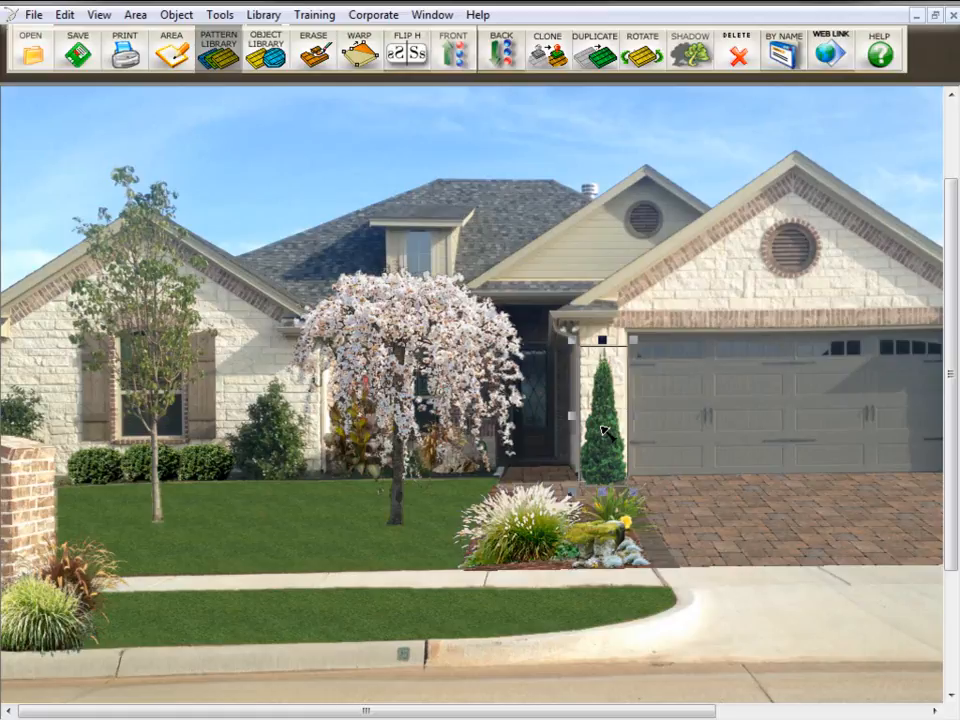
{"action": "left_click", "coordinate": [680, 60]}
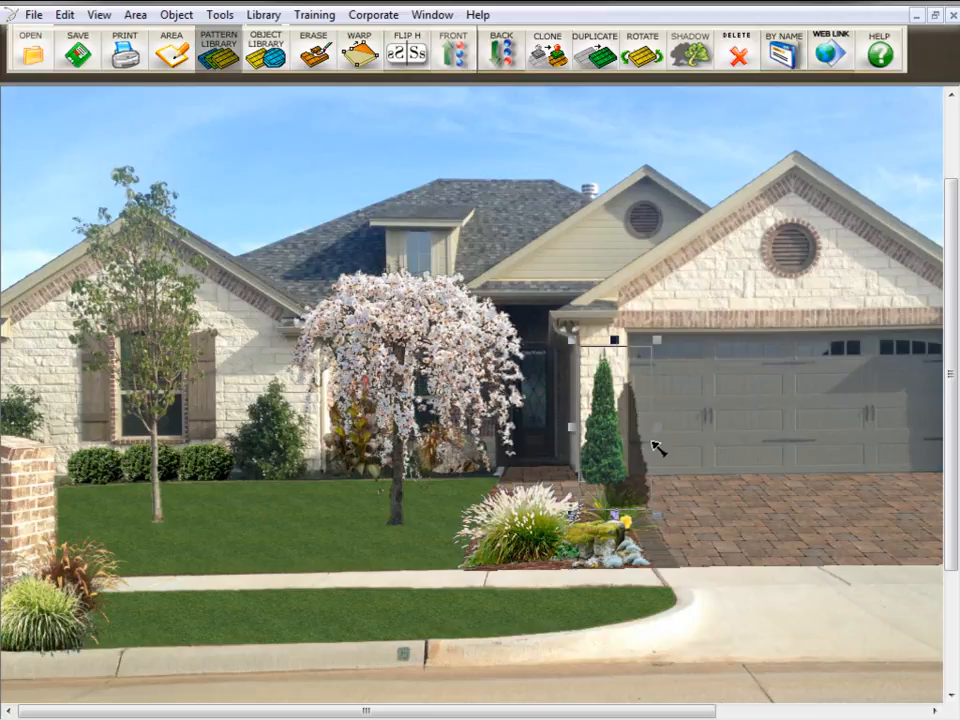
Step: Delete the shadow of the narrow upright evergreen beside the garage door
{"action": "left_click", "coordinate": [718, 400]}
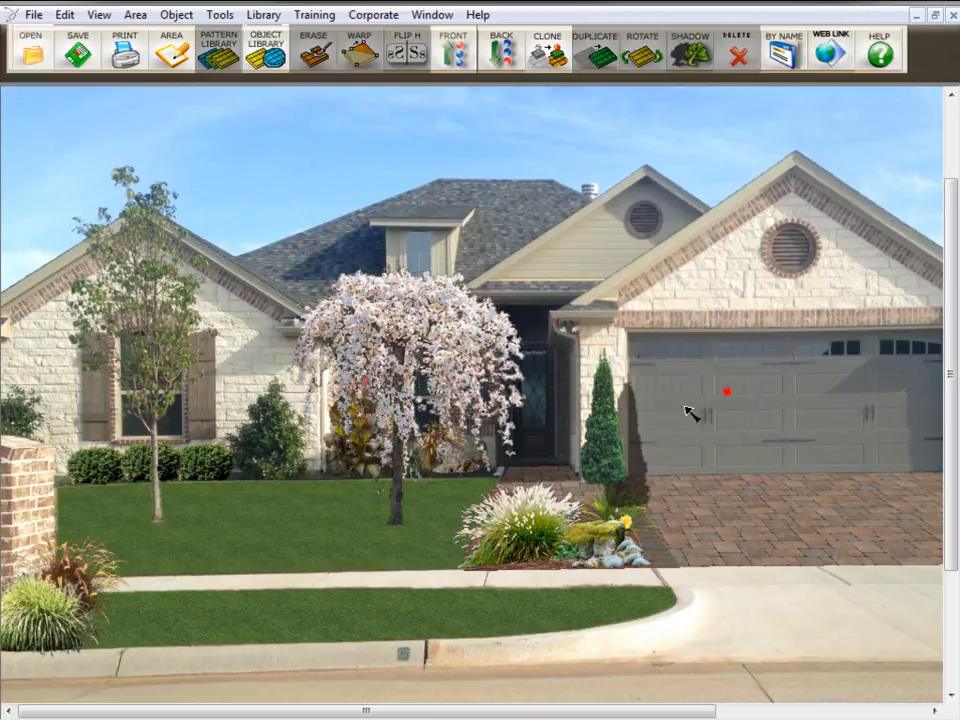
{"action": "left_click", "coordinate": [632, 435]}
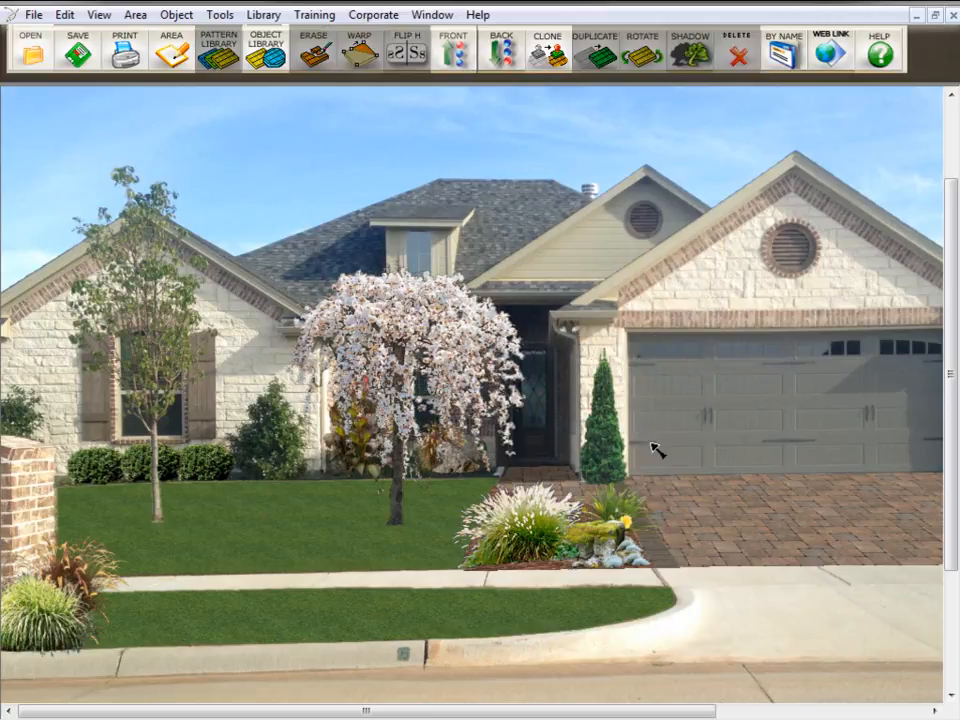
Step: Set the default shadow to an X offset of 10, a Y offset of 10 and a transparency of 30 in the program defaults
{"action": "left_click", "coordinate": [33, 14]}
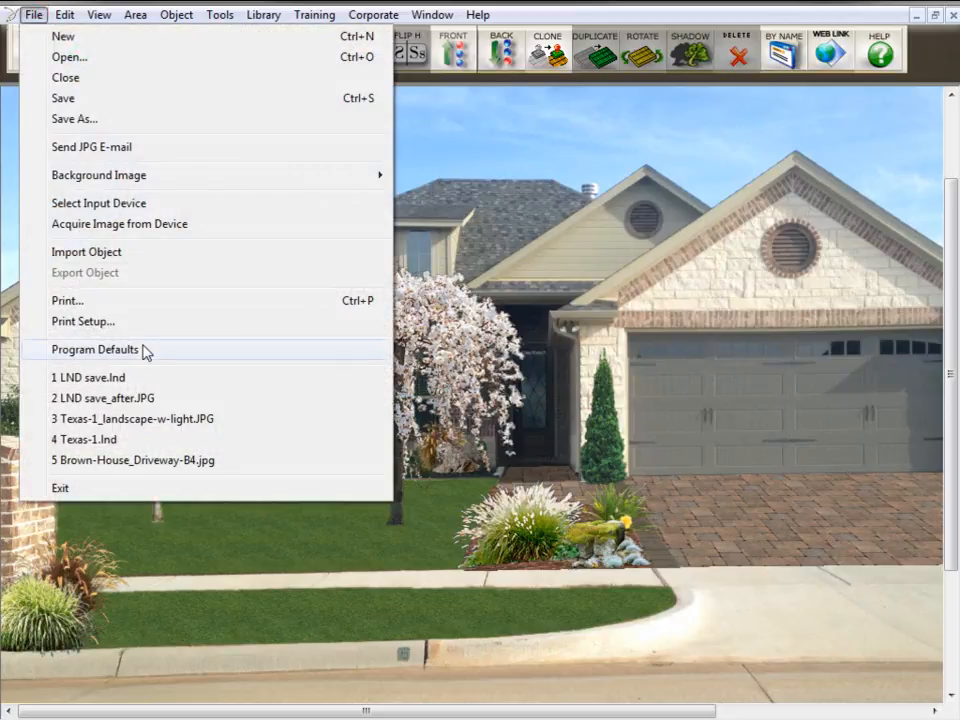
{"action": "left_click", "coordinate": [146, 349]}
{"action": "double_click", "coordinate": [172, 262]}
{"action": "type", "text": "10"}
{"action": "key", "text": "Tab"}
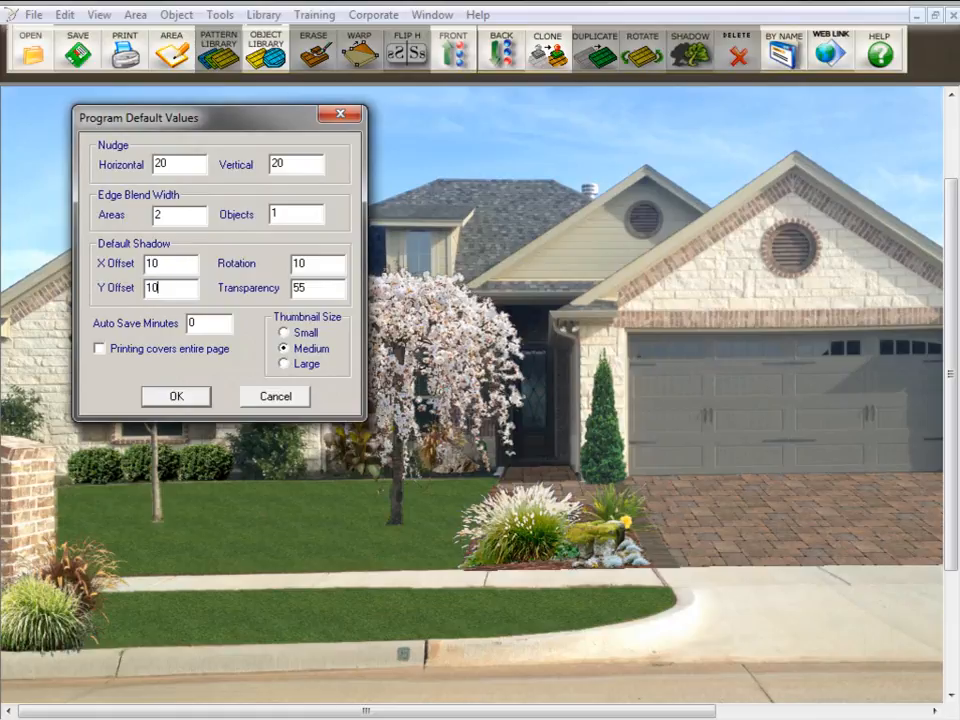
{"action": "double_click", "coordinate": [298, 288]}
{"action": "type", "text": "3"}
{"action": "left_click", "coordinate": [171, 394]}
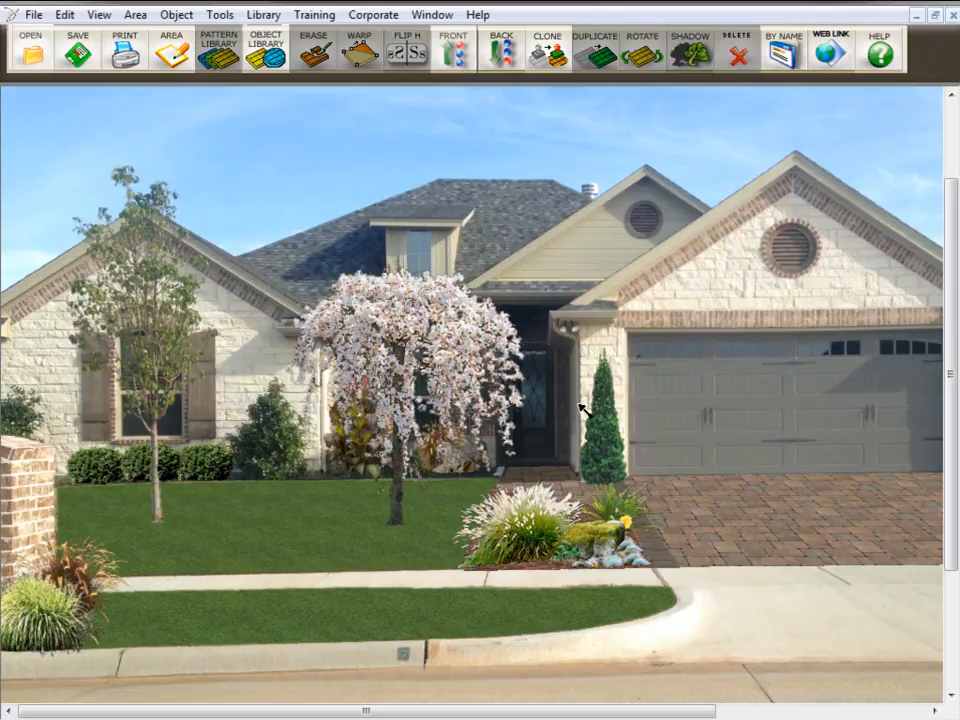
Step: Add a shadow with the new defaults to the narrow upright evergreen beside the garage, and deselect it
{"action": "left_click", "coordinate": [612, 424]}
{"action": "left_click", "coordinate": [694, 50]}
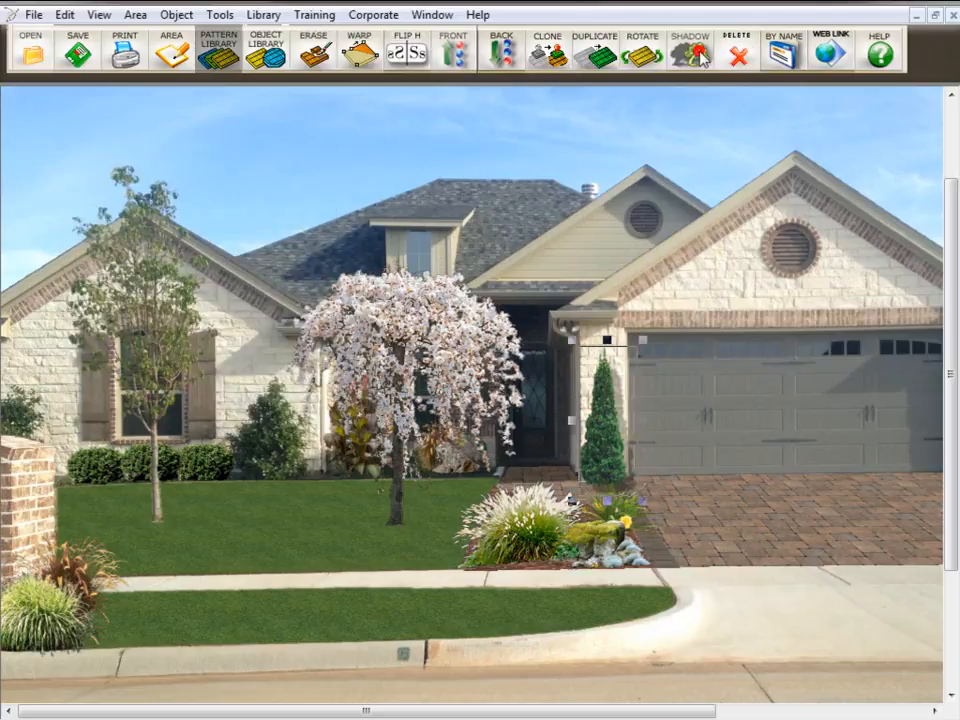
{"action": "left_click", "coordinate": [716, 337]}
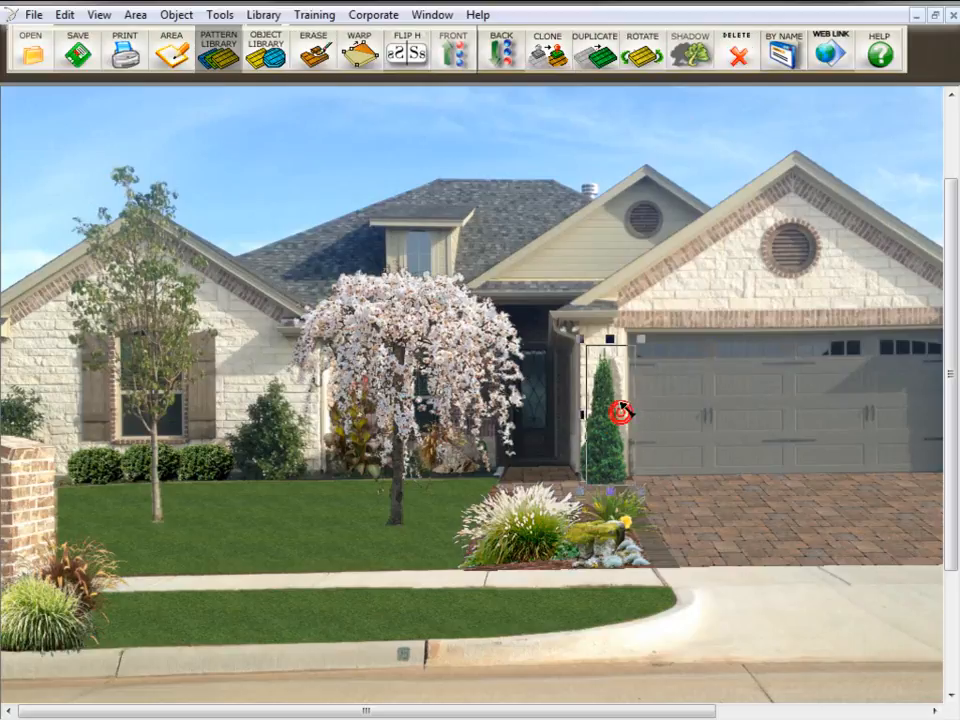
{"action": "left_click", "coordinate": [615, 400]}
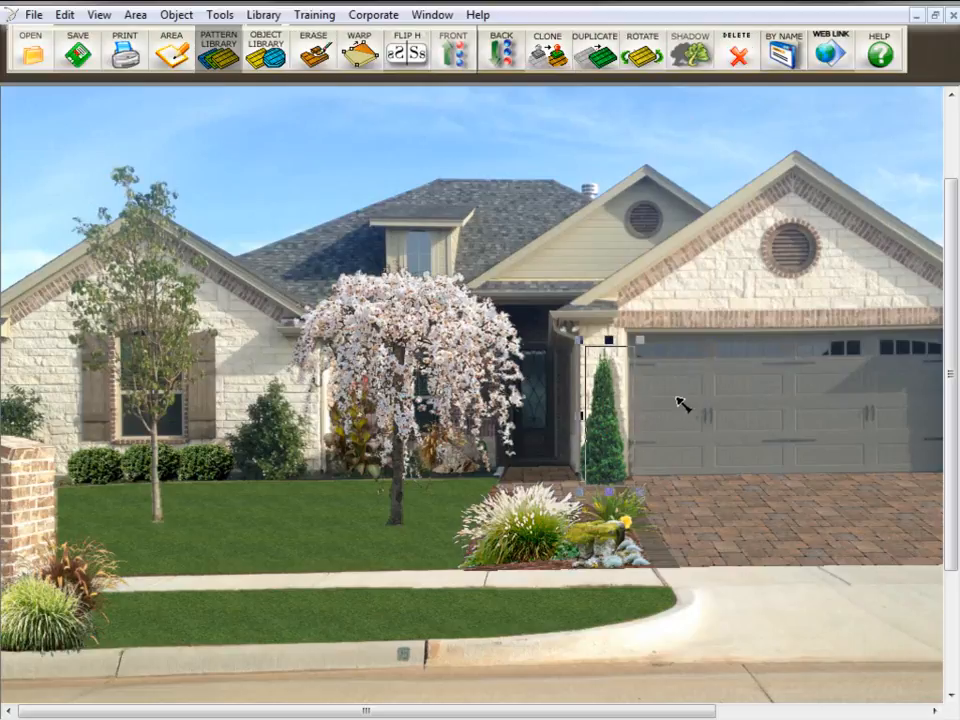
{"action": "left_click", "coordinate": [690, 405]}
Step: Move the weeping cherry right in front of the entry and check its edge blend width in its bitmap properties
{"action": "left_click", "coordinate": [398, 345]}
{"action": "left_click_drag", "start_coordinate": [504, 361], "coordinate": [447, 364]}
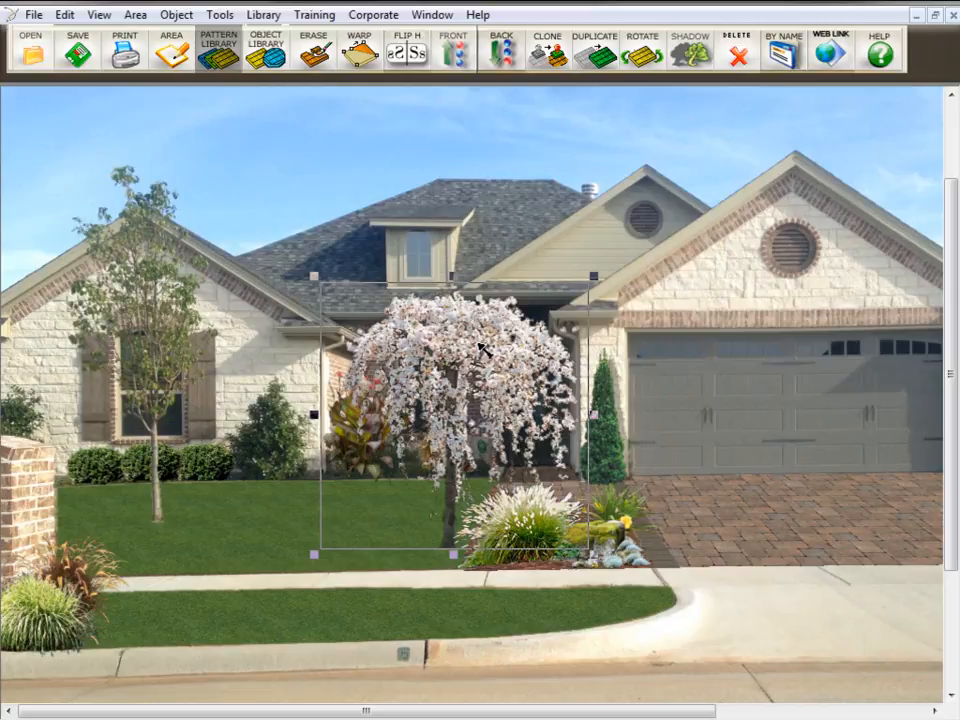
{"action": "double_click", "coordinate": [472, 362]}
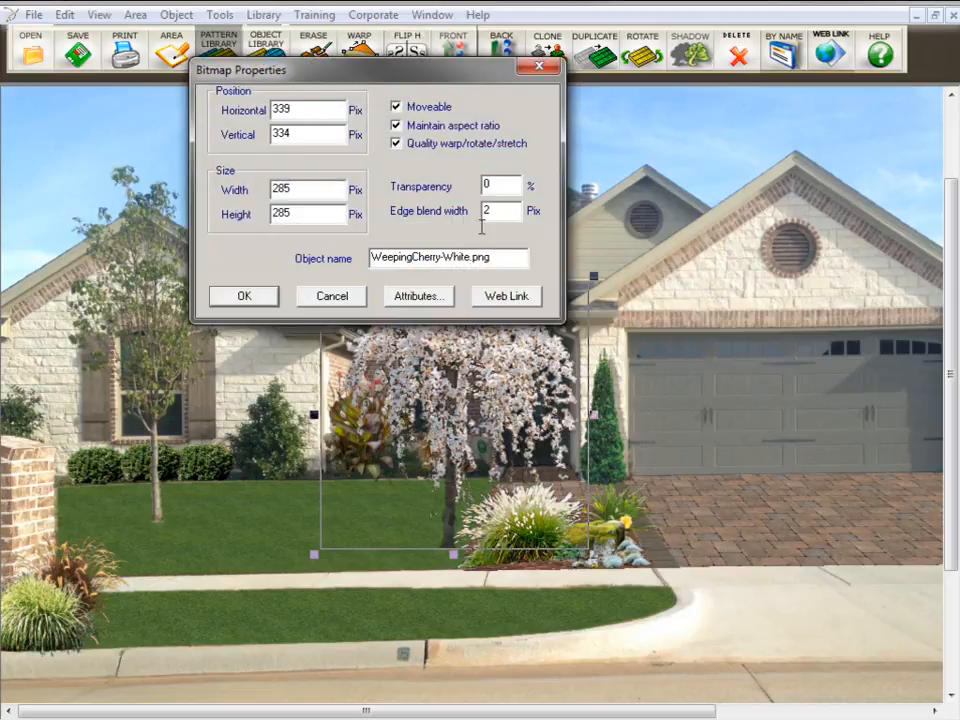
{"action": "left_click", "coordinate": [316, 297]}
Step: Set the auto save interval to 8 minutes and make printing cover the entire page in the program defaults
{"action": "left_click", "coordinate": [35, 14]}
{"action": "left_click", "coordinate": [156, 347]}
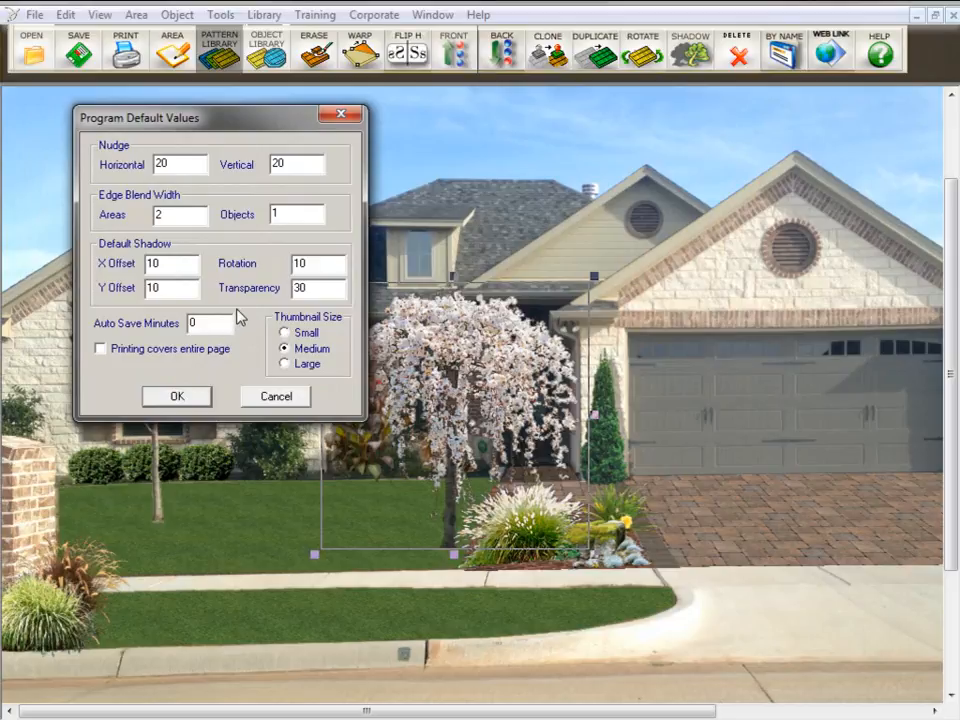
{"action": "left_click", "coordinate": [208, 323]}
{"action": "type", "text": "5"}
{"action": "double_click", "coordinate": [208, 323]}
{"action": "type", "text": "8"}
{"action": "left_click", "coordinate": [100, 349]}
{"action": "left_click", "coordinate": [178, 396]}
Step: Move the program defaults dialog clear of the Belgard library and set the thumbnail size to Small
{"action": "left_click", "coordinate": [34, 15]}
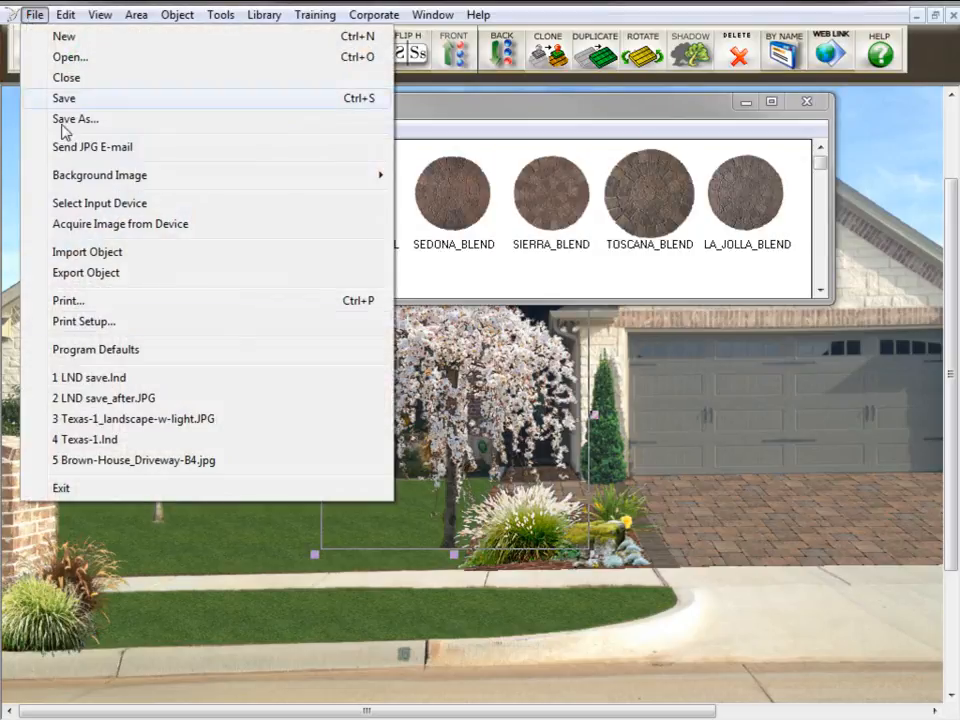
{"action": "left_click", "coordinate": [110, 349]}
{"action": "left_click_drag", "start_coordinate": [222, 120], "coordinate": [178, 330]}
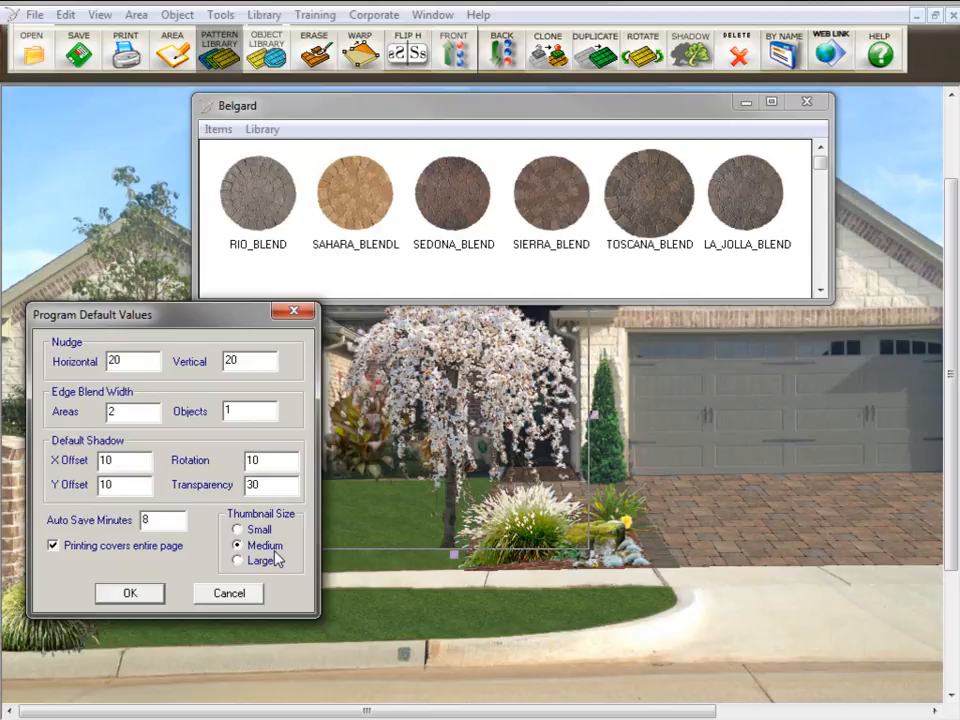
{"action": "left_click", "coordinate": [237, 530]}
{"action": "left_click", "coordinate": [125, 595]}
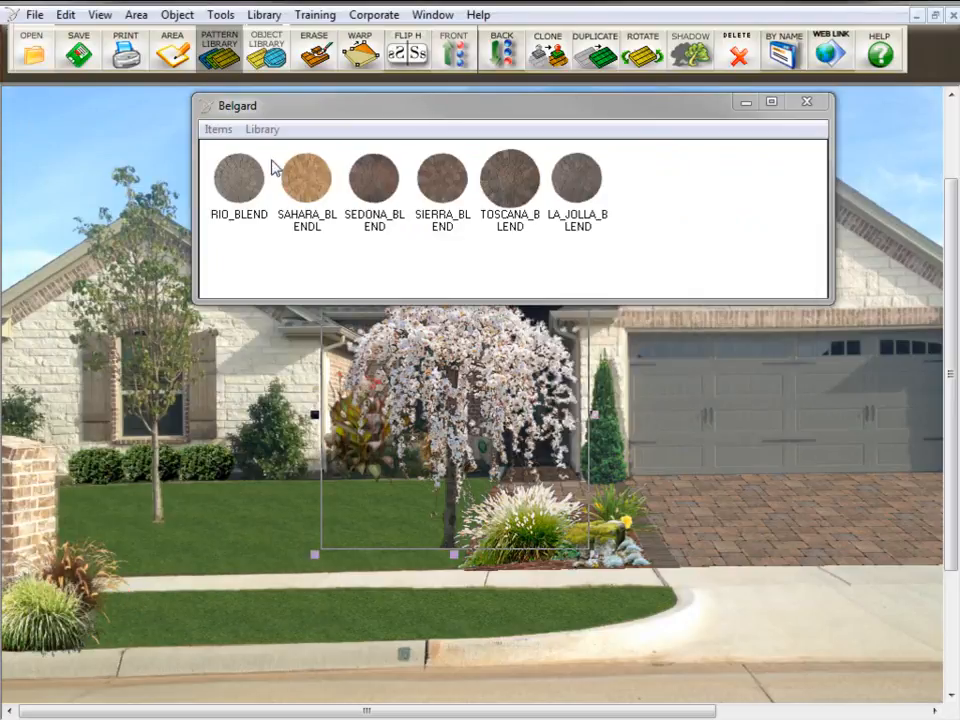
Step: Set the default thumbnail size to Large and extend the Belgard library window downward to uncover the second row of thumbnails
{"action": "left_click", "coordinate": [34, 14]}
{"action": "left_click", "coordinate": [88, 347]}
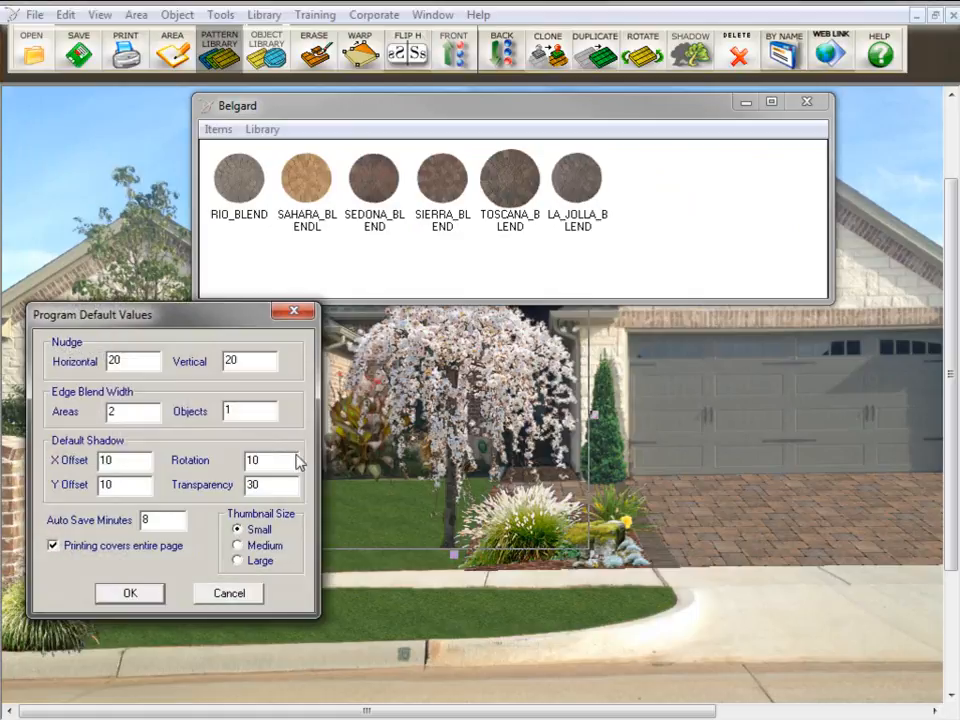
{"action": "left_click", "coordinate": [237, 560]}
{"action": "left_click", "coordinate": [155, 594]}
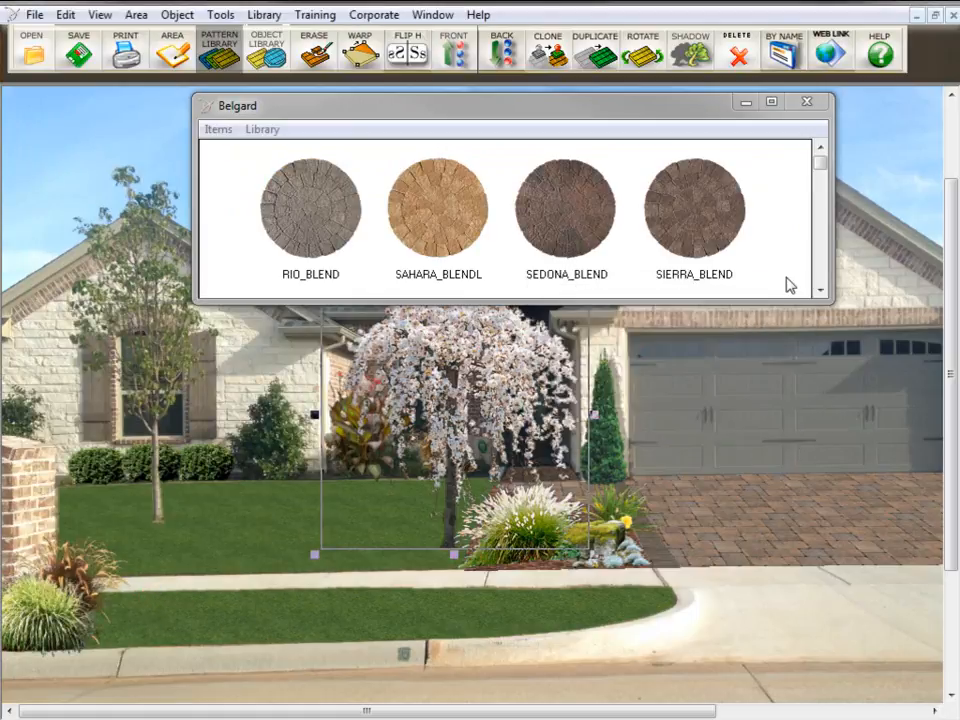
{"action": "left_click_drag", "start_coordinate": [777, 303], "coordinate": [811, 319]}
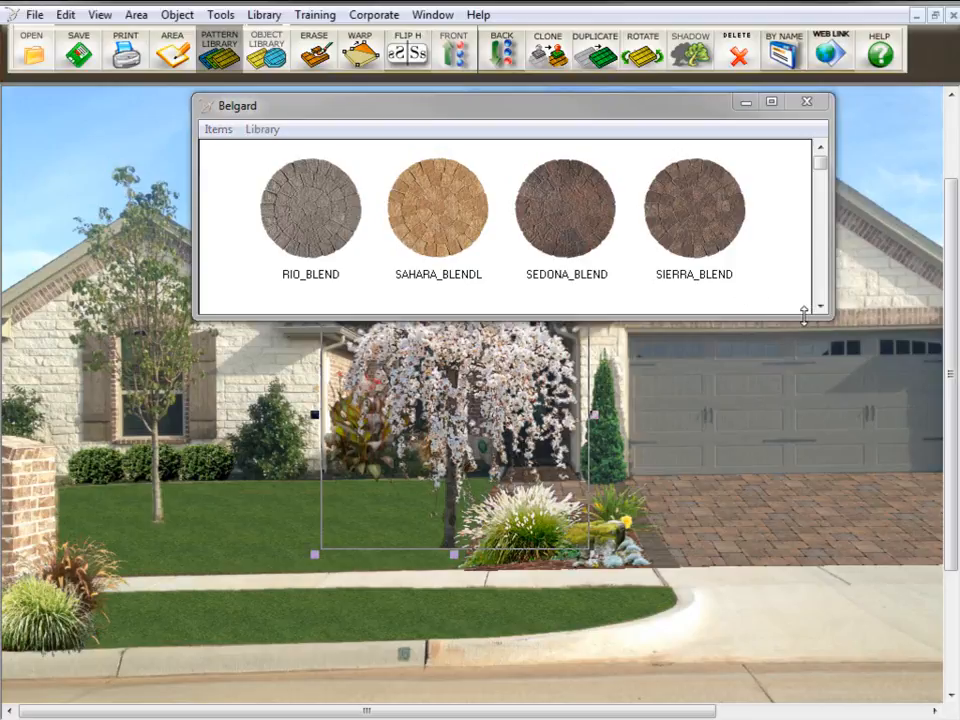
{"action": "left_click_drag", "start_coordinate": [803, 315], "coordinate": [810, 396]}
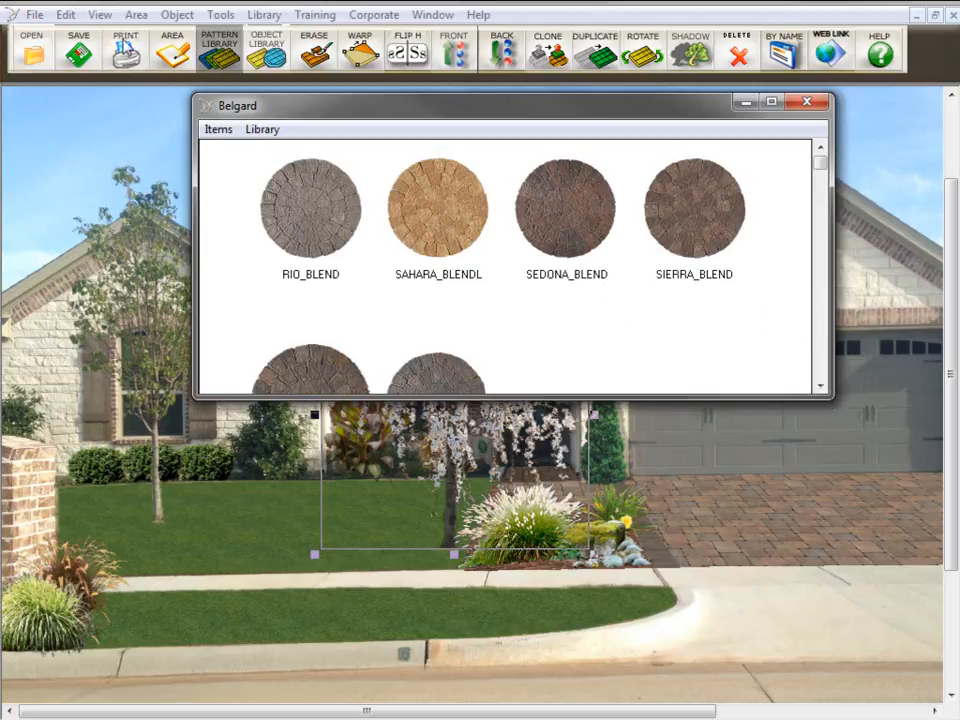
Step: Reopen the program default values
{"action": "left_click", "coordinate": [34, 15]}
{"action": "left_click", "coordinate": [96, 349]}
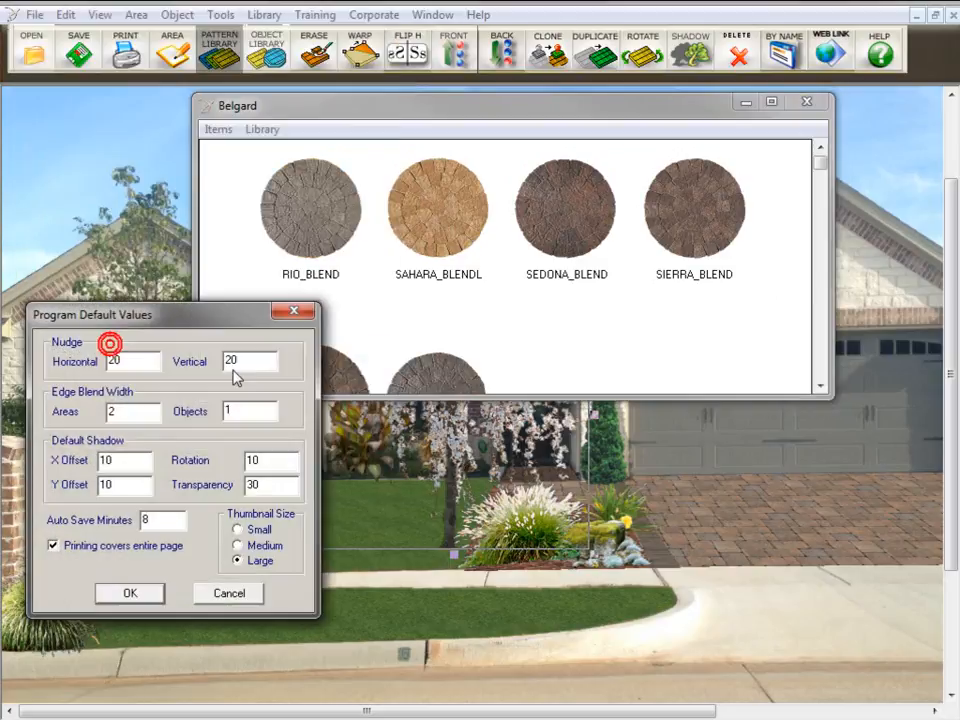